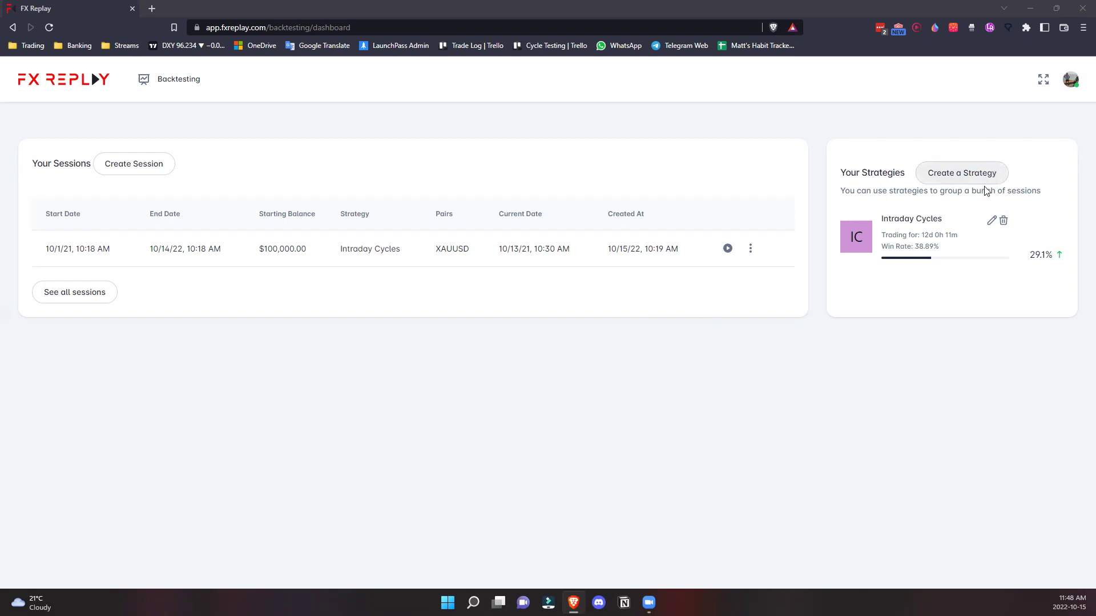
# Create and save a new strategy named 'London Longs'
pyautogui.click(968, 172)
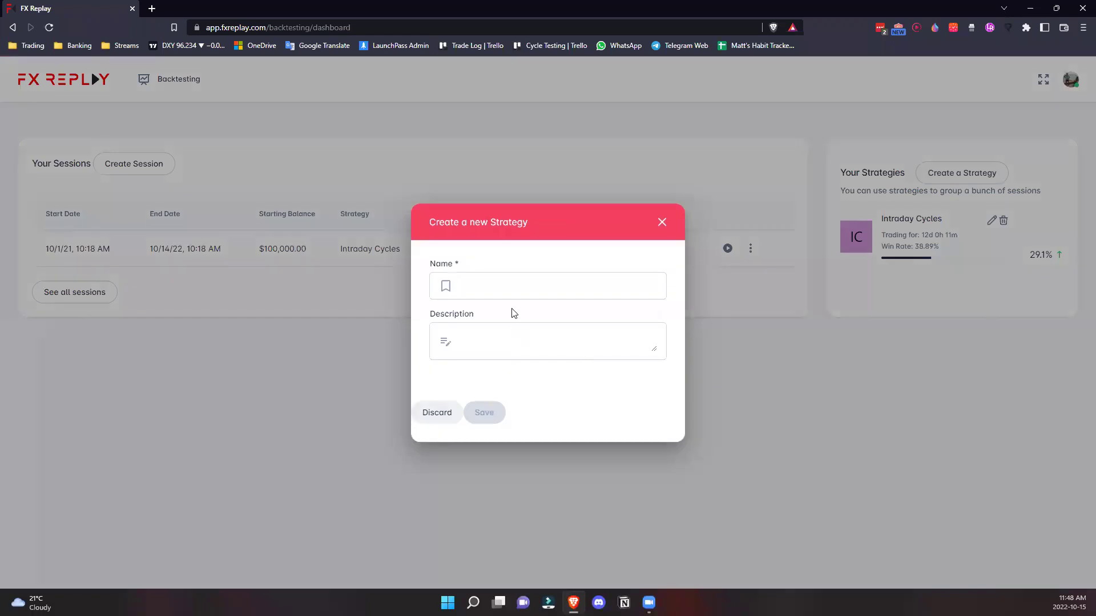
pyautogui.click(512, 291)
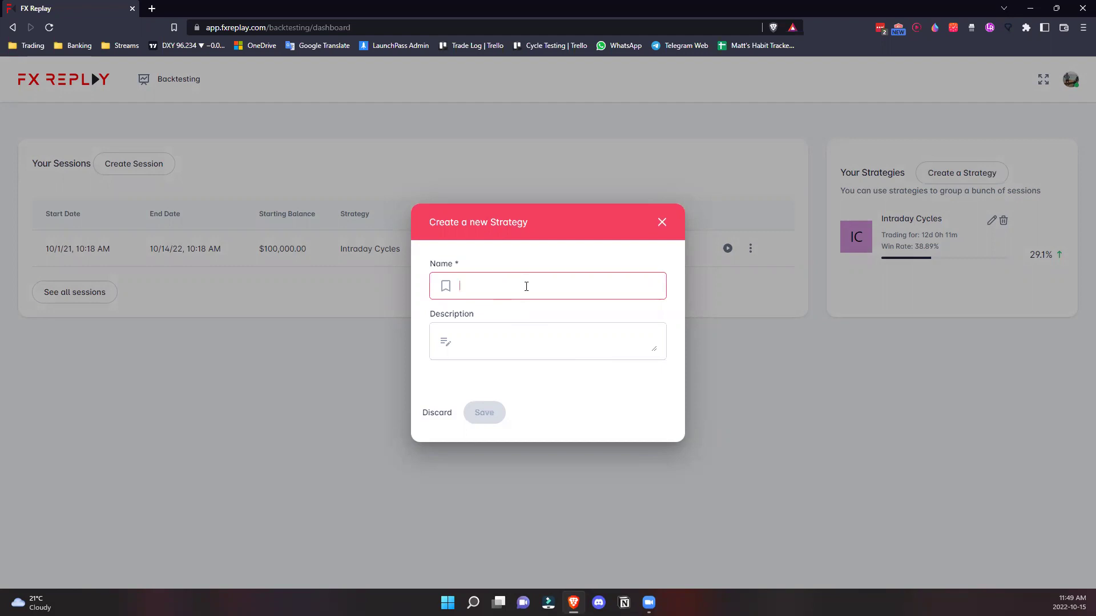
pyautogui.write('4')
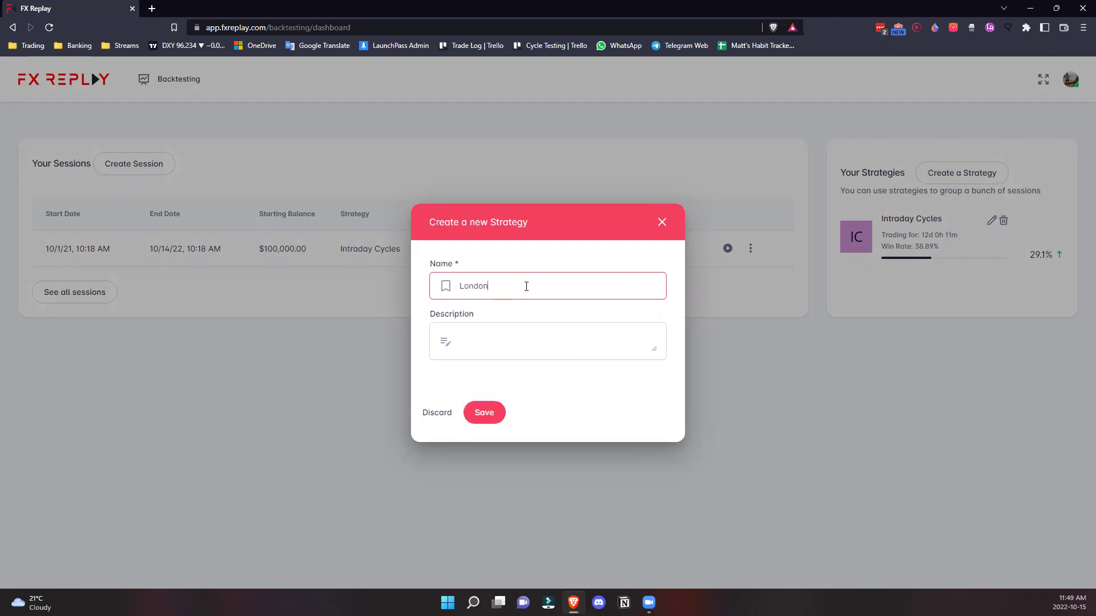
pyautogui.write('ondon Longs')
pyautogui.click(496, 413)
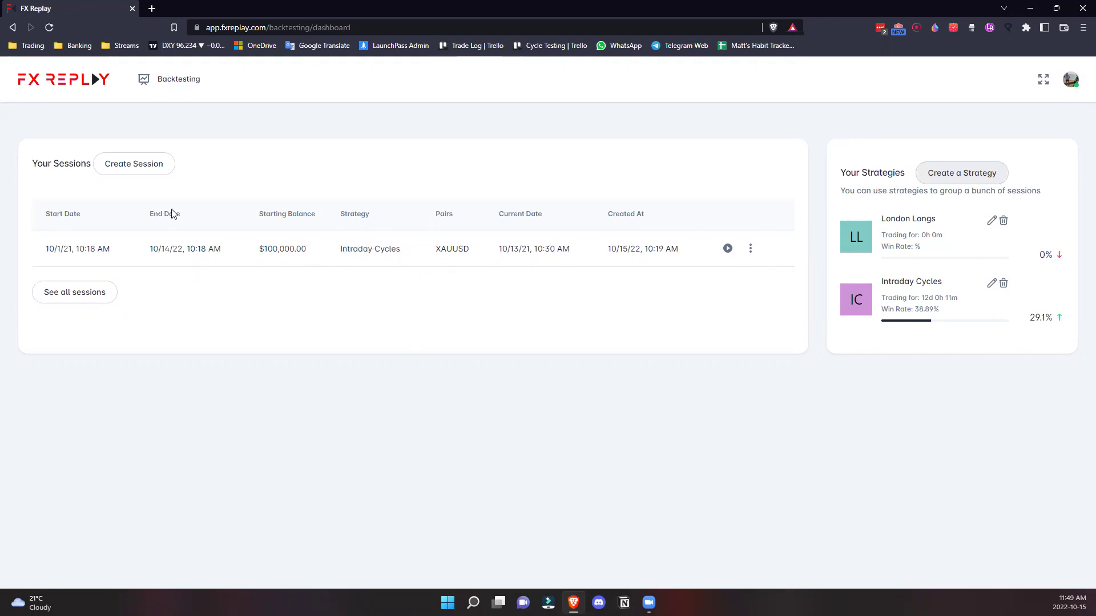
# Start a new backtesting session and browse the pairs list without choosing a pair
pyautogui.click(158, 170)
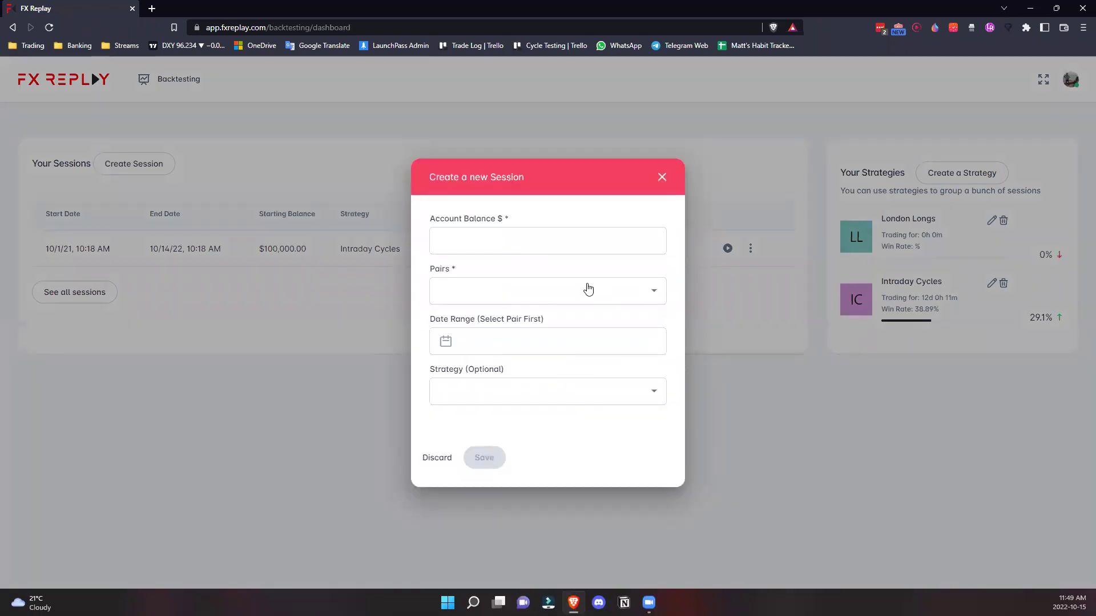
pyautogui.click(570, 239)
pyautogui.click(651, 292)
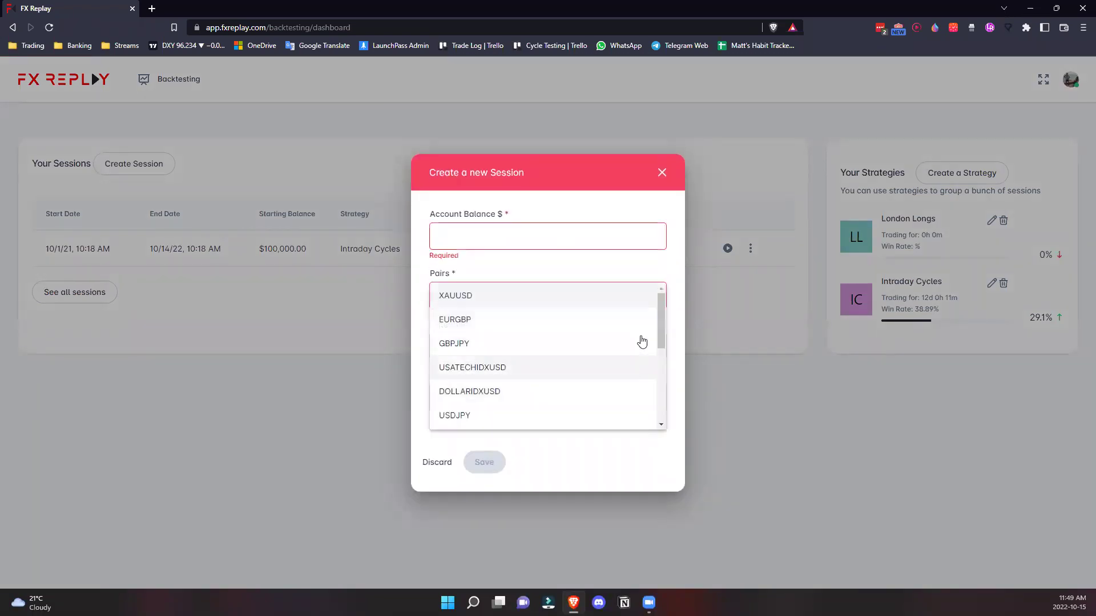
pyautogui.scroll(-2, 658, 383)
pyautogui.scroll(-2, 662, 381)
pyautogui.scroll(6, 662, 382)
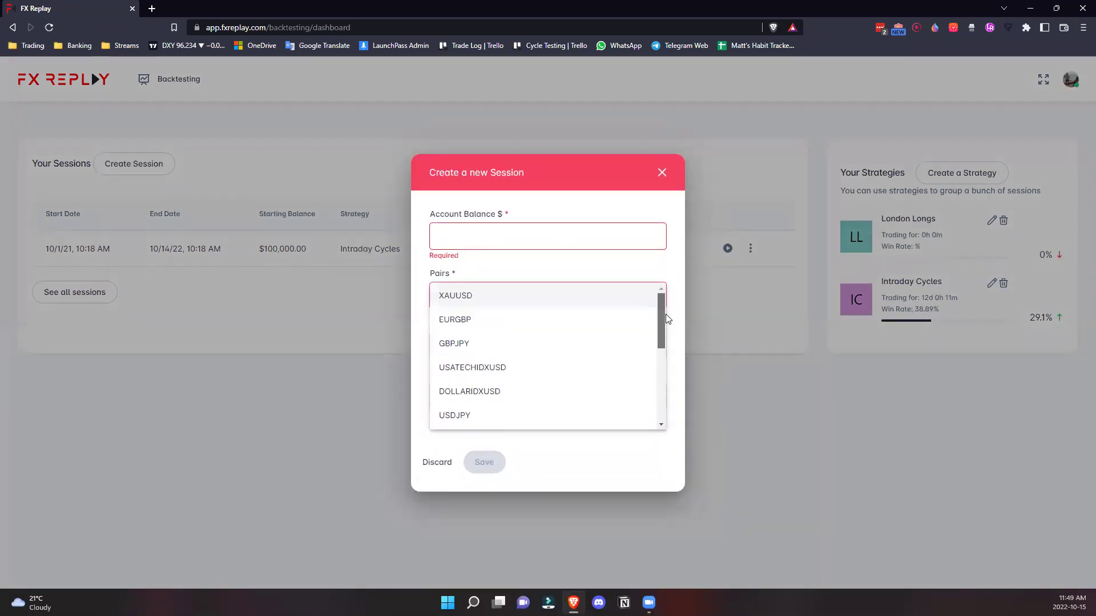
pyautogui.scroll(-4, 660, 383)
pyautogui.scroll(3, 661, 342)
pyautogui.scroll(3, 660, 320)
pyautogui.click(658, 265)
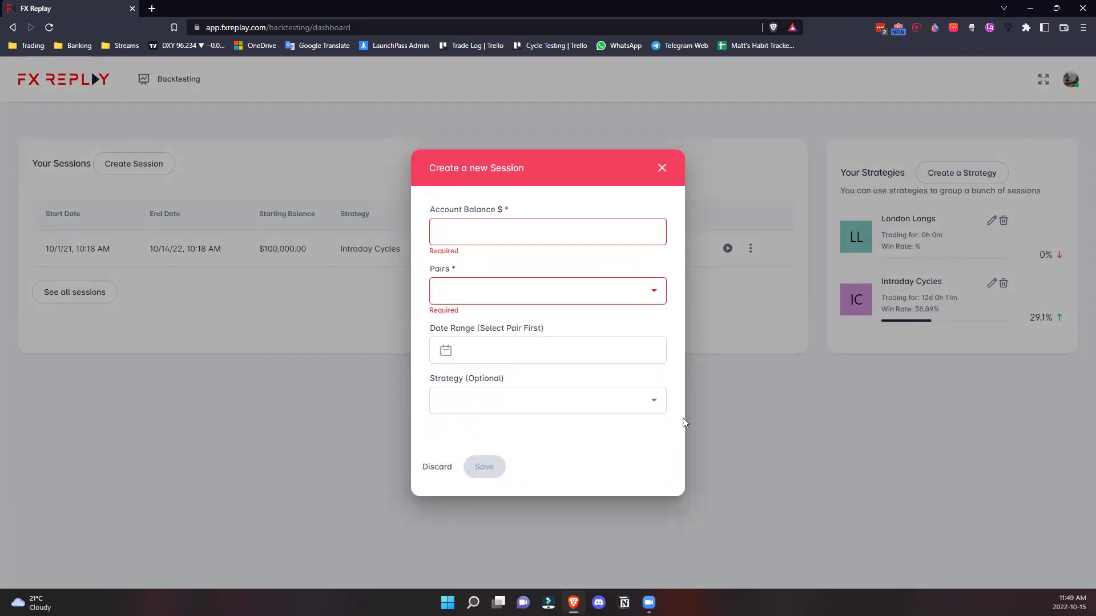
# Assign the London Longs strategy, then close the new-session form without saving
pyautogui.click(628, 405)
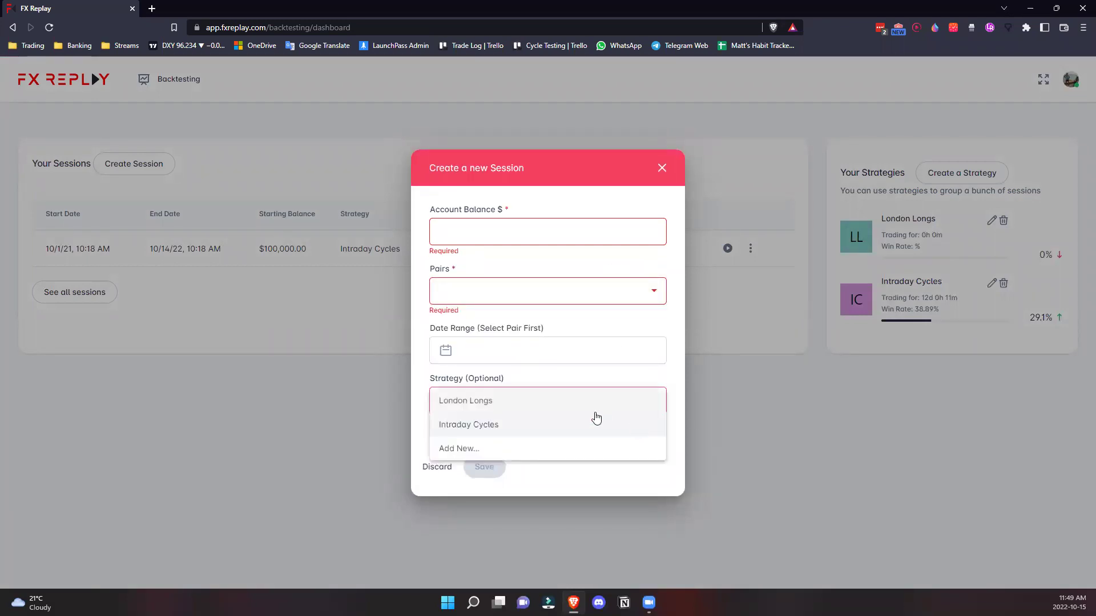
pyautogui.click(483, 412)
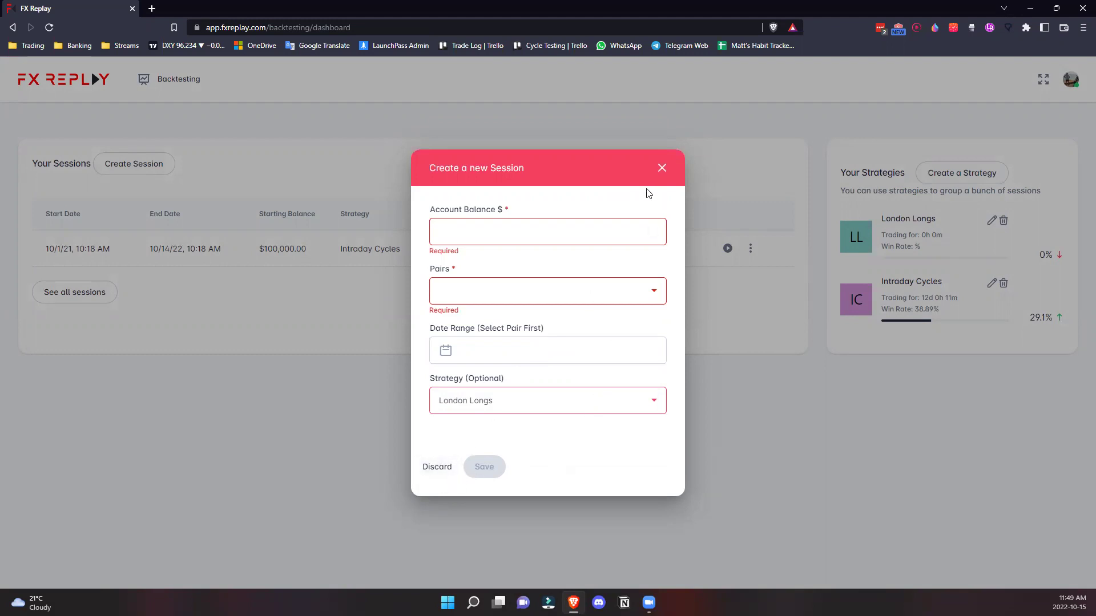
pyautogui.click(661, 168)
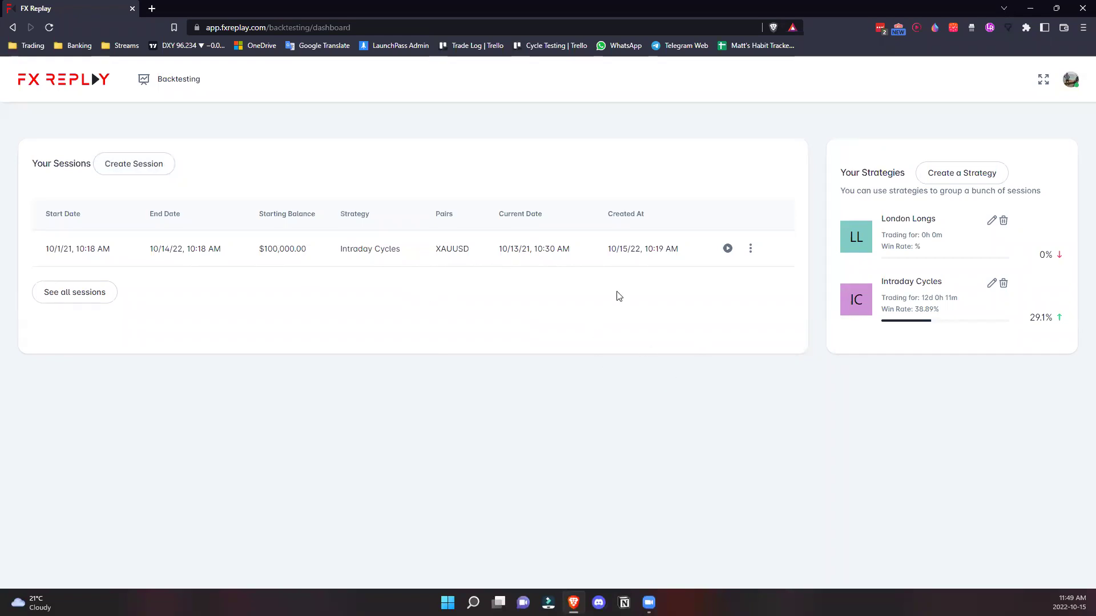
# Open the existing XAUUSD session for replay and give the chart more height
pyautogui.click(726, 249)
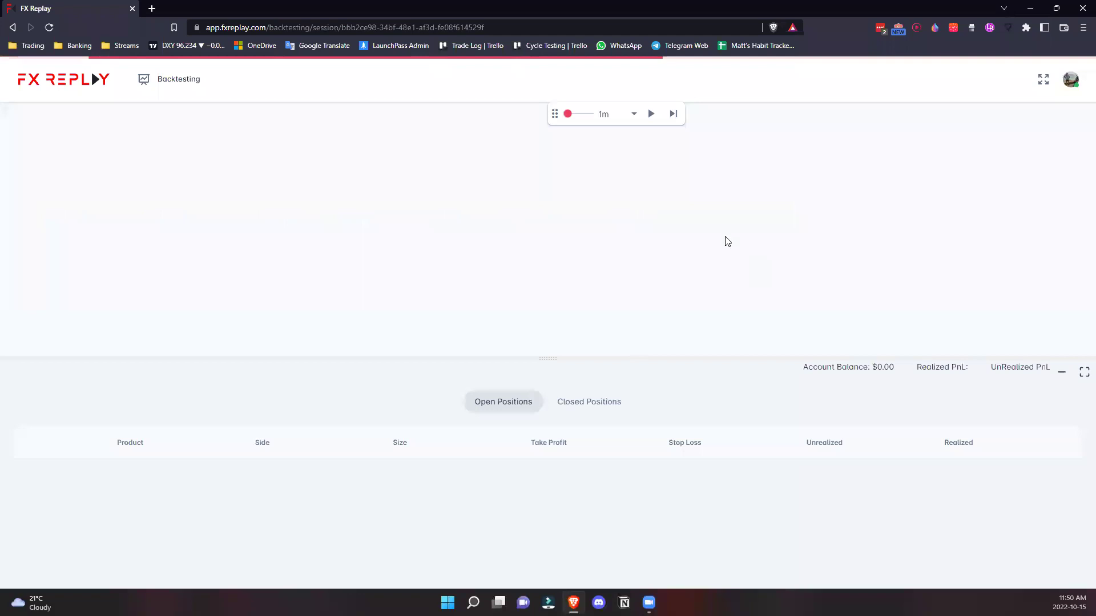
pyautogui.moveTo(543, 356); pyautogui.dragTo(546, 396)
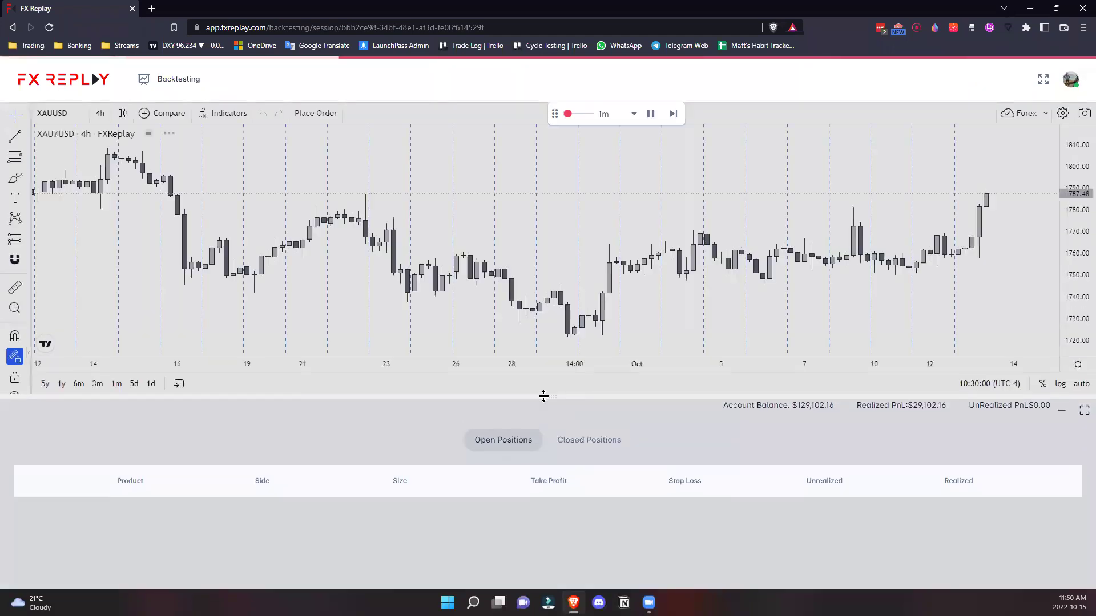
pyautogui.hscroll(3, 618, 292)
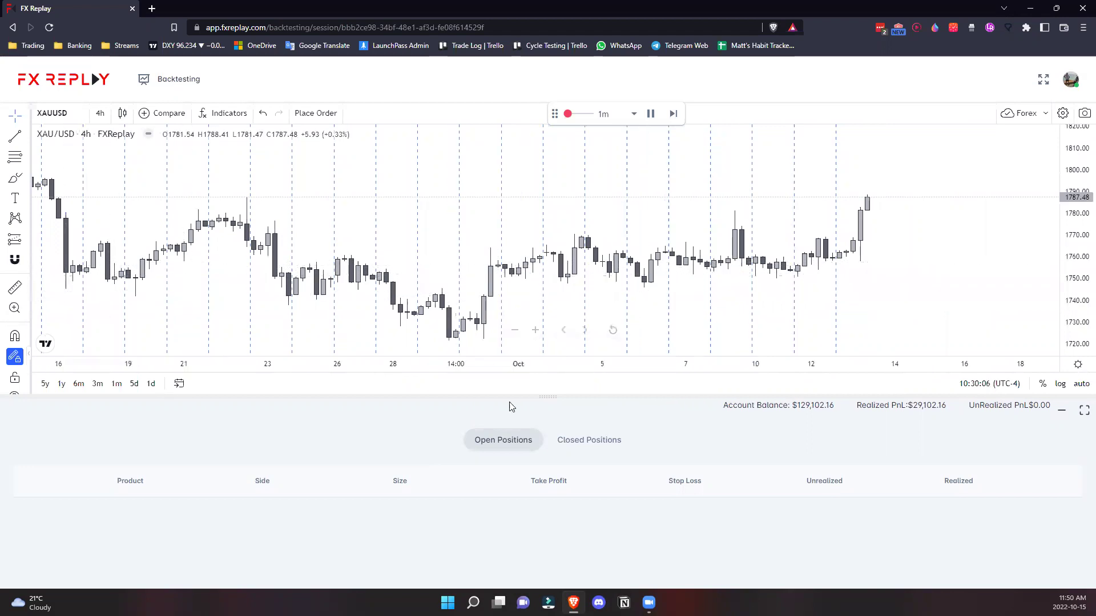
pyautogui.moveTo(770, 405); pyautogui.dragTo(723, 405)
pyautogui.click(913, 406)
# Review the closed trades, then collapse the positions panel and shift the candles left
pyautogui.click(581, 440)
pyautogui.scroll(-1, 592, 486)
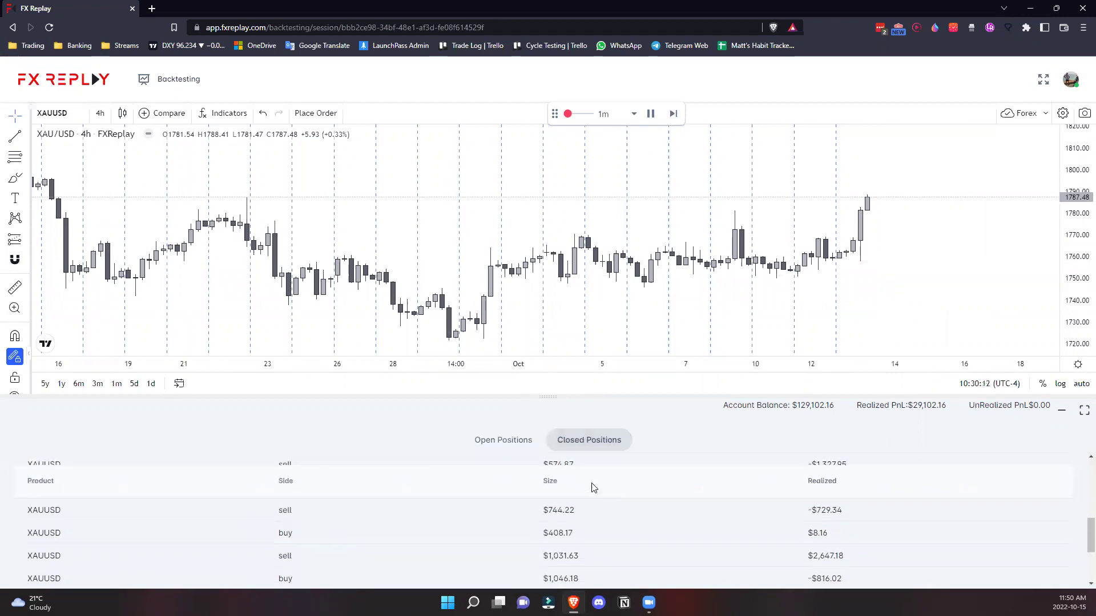
pyautogui.scroll(1, 593, 488)
pyautogui.click(502, 440)
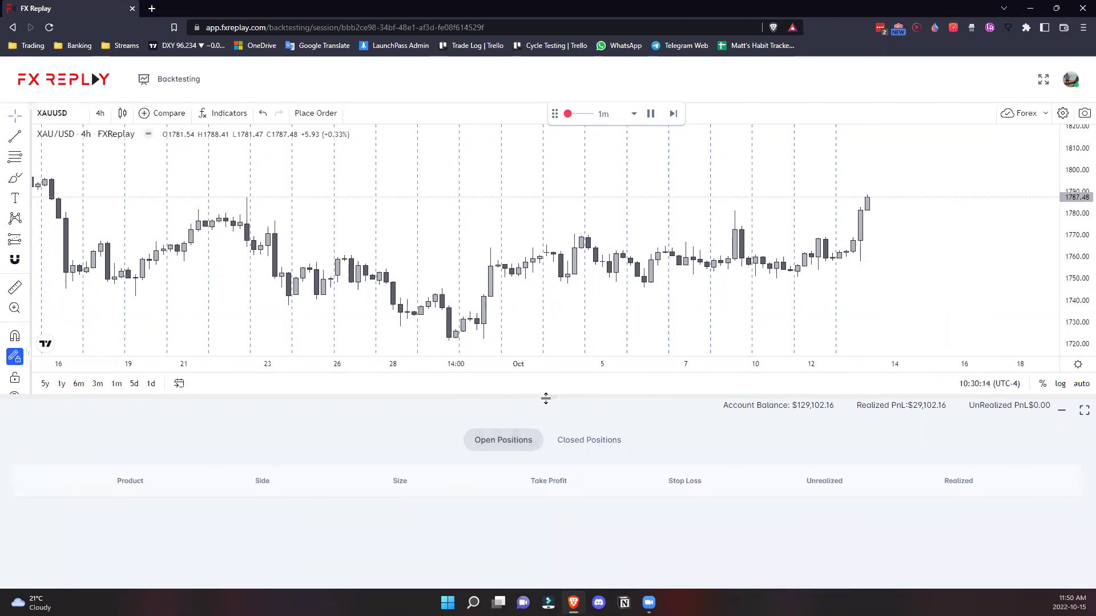
pyautogui.moveTo(546, 399); pyautogui.dragTo(582, 611)
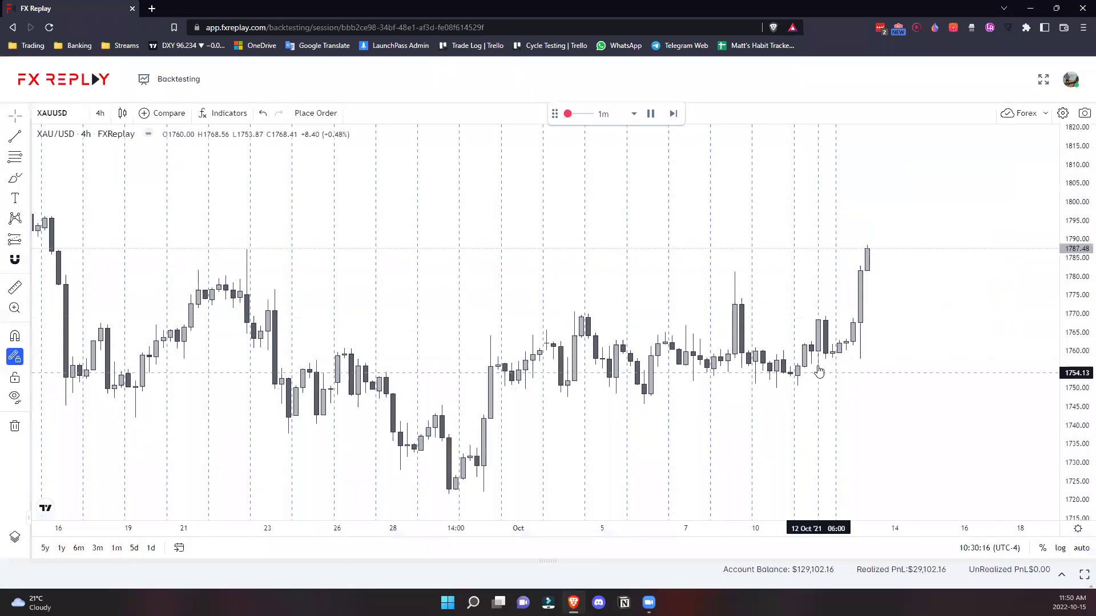
pyautogui.moveTo(818, 371); pyautogui.dragTo(761, 326)
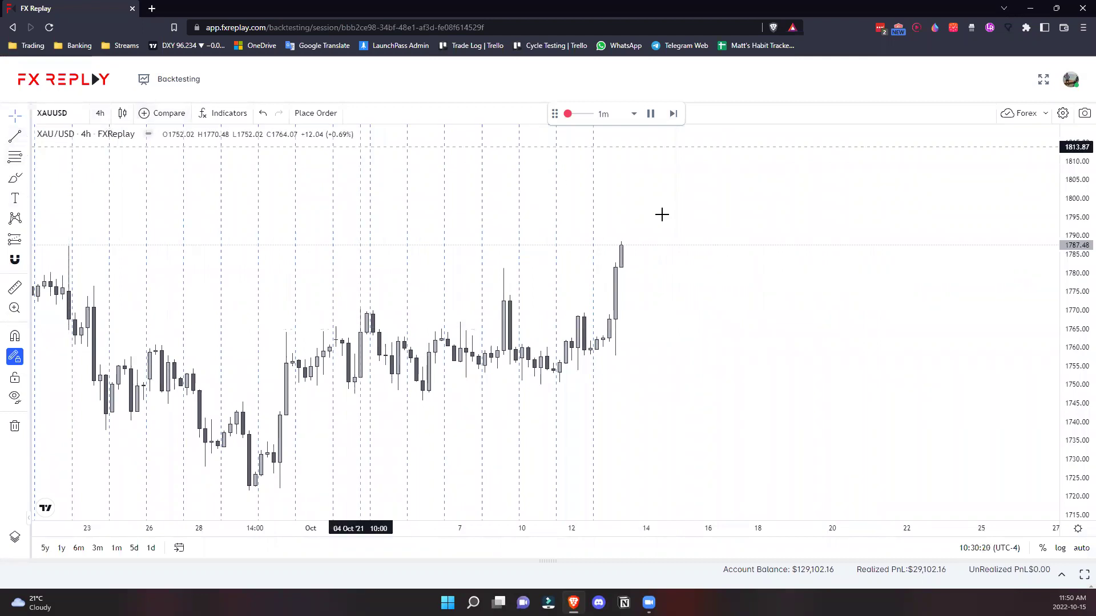
# Switch XAUUSD to daily candles, play the replay, then return to 4-hour candles
pyautogui.click(100, 113)
pyautogui.click(131, 375)
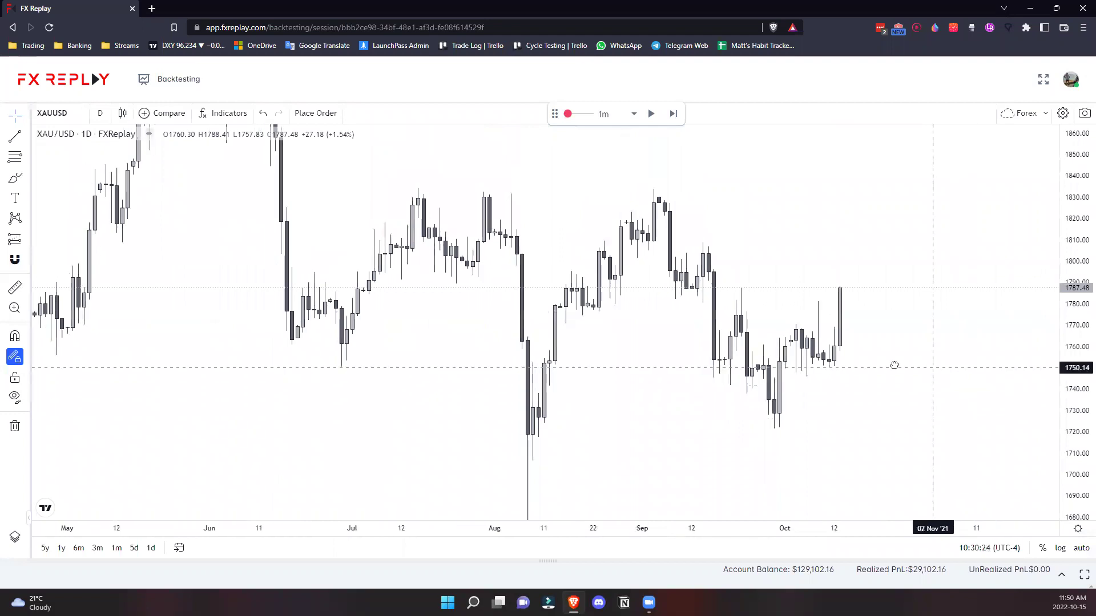
pyautogui.scroll(5, 895, 365)
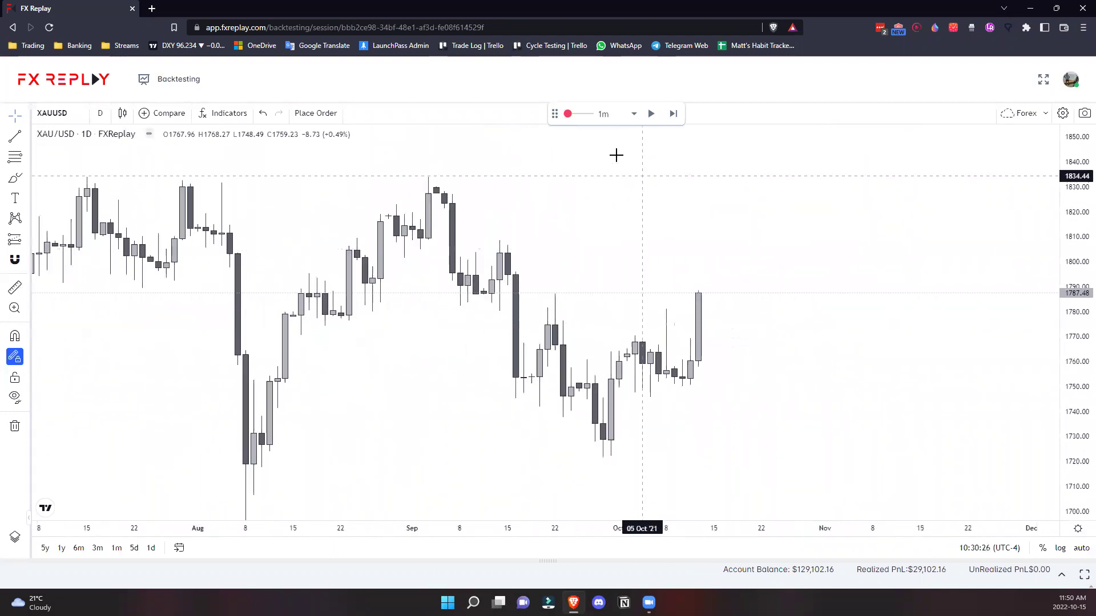
pyautogui.click(651, 114)
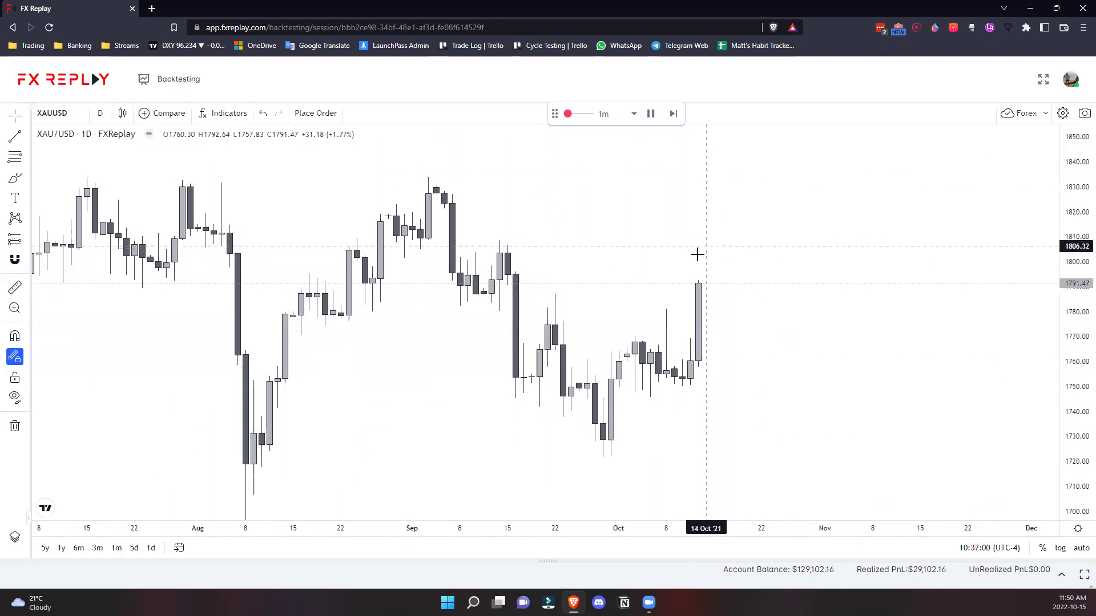
pyautogui.click(100, 113)
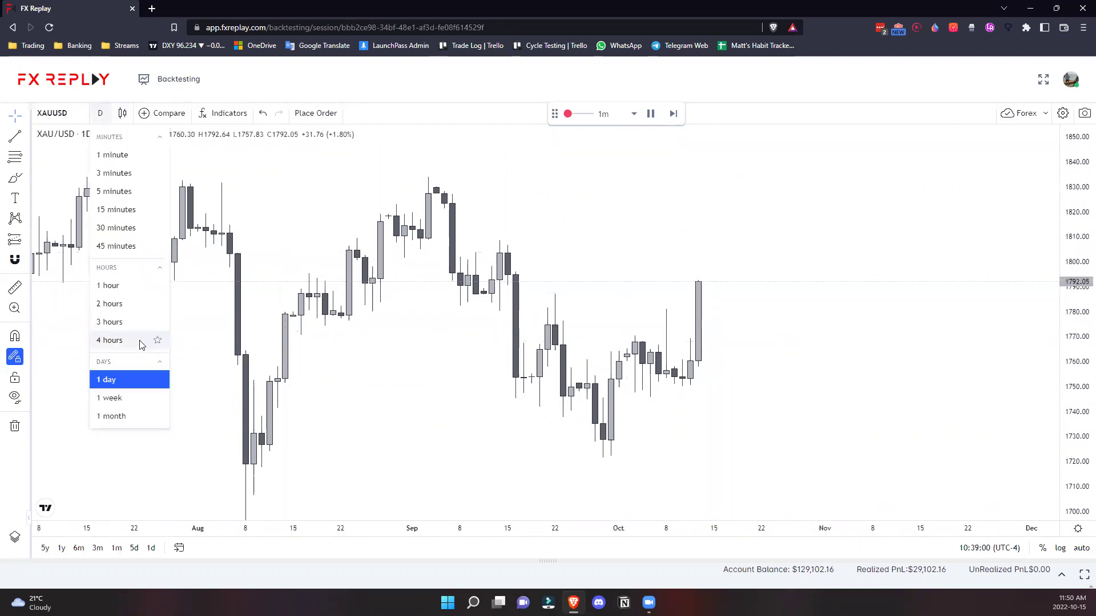
pyautogui.click(108, 340)
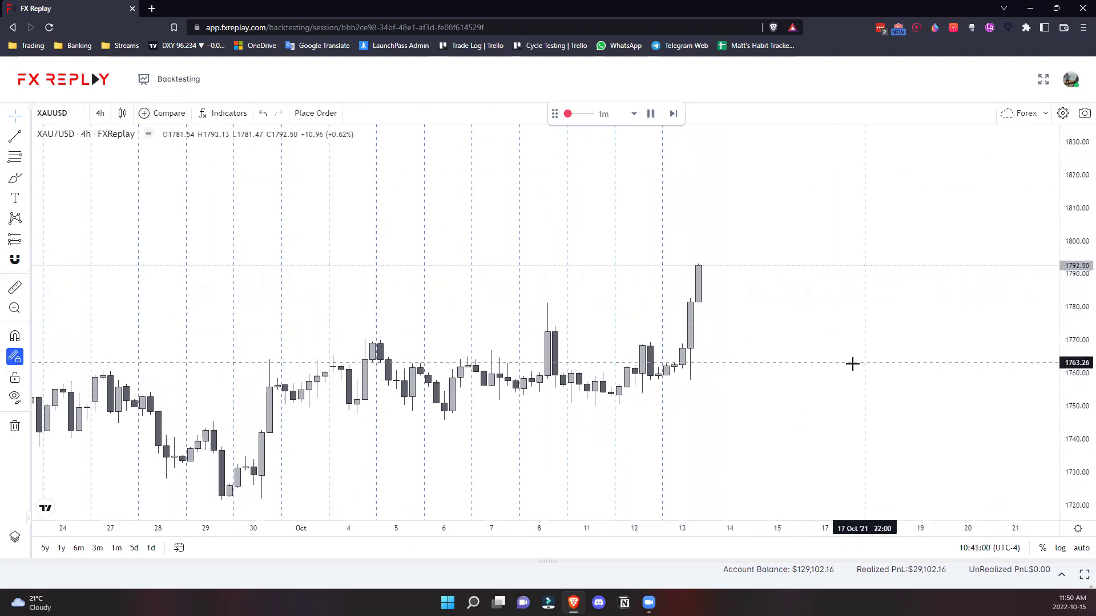
# Switch the chart to 1-hour candles and step the replay forward
pyautogui.click(651, 113)
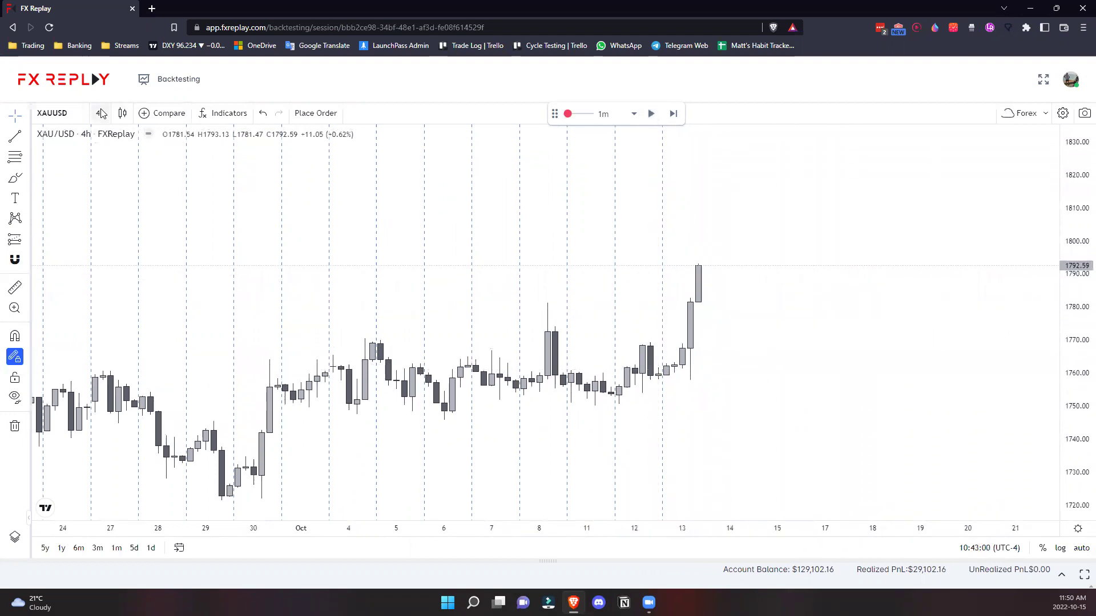
pyautogui.click(101, 114)
pyautogui.click(109, 282)
pyautogui.click(651, 114)
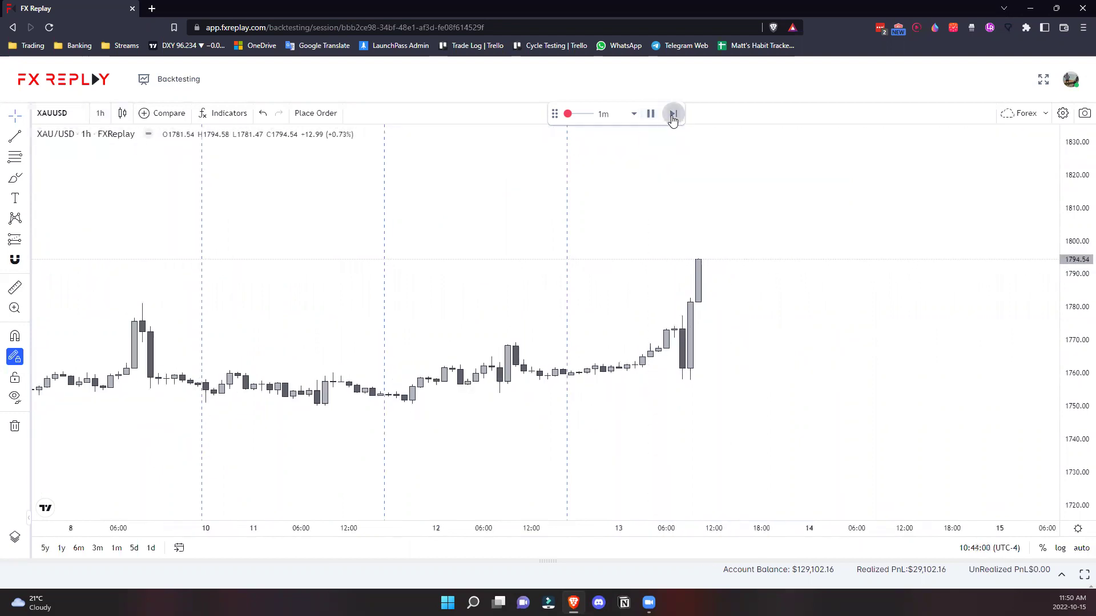
pyautogui.click(673, 115)
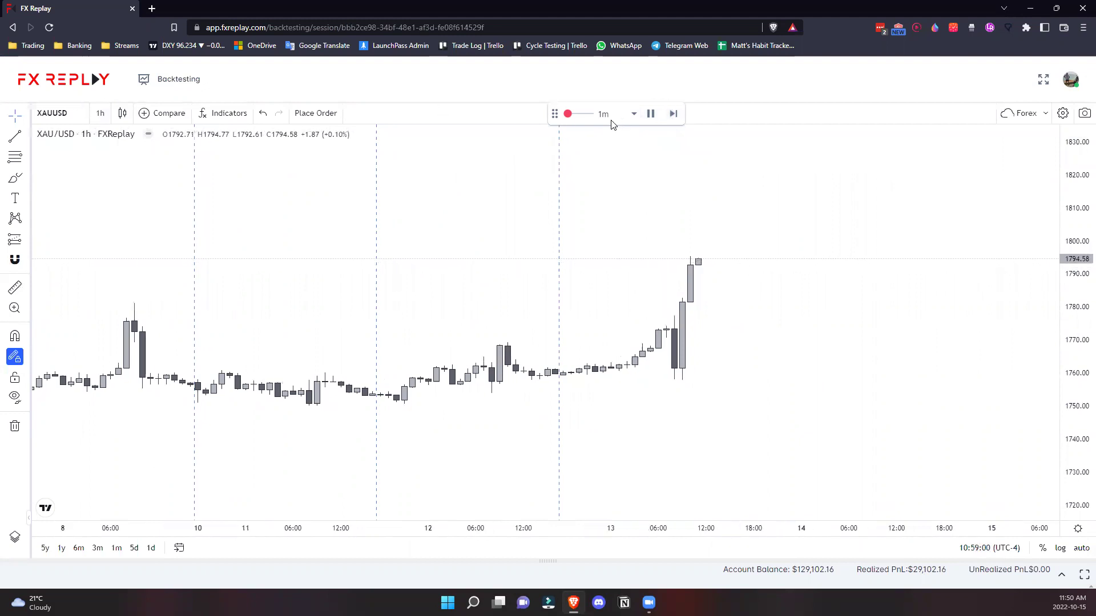
pyautogui.click(673, 113)
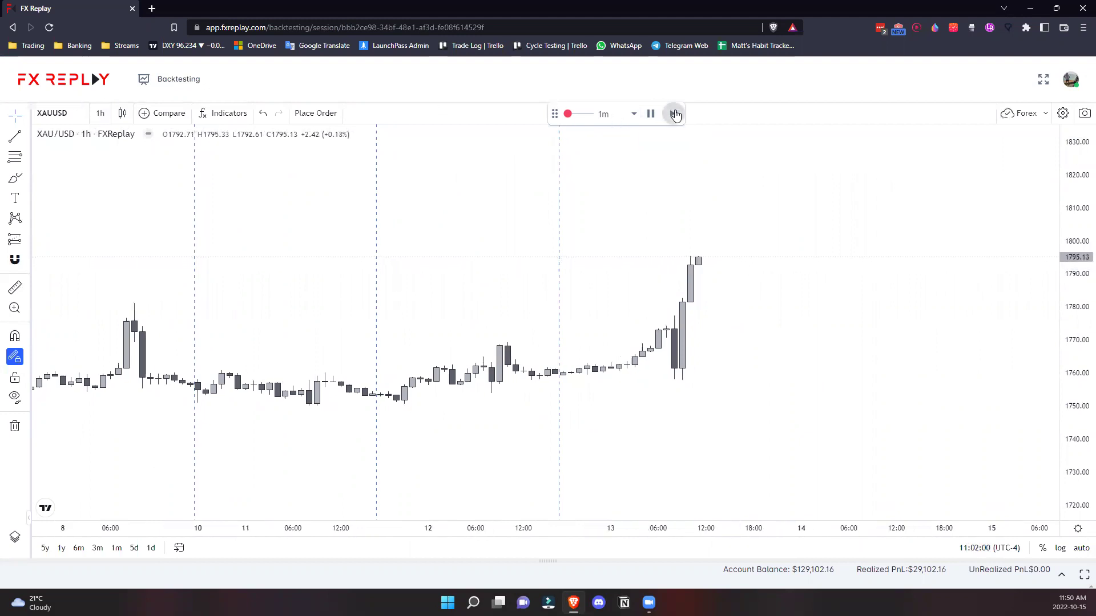
# Step the replay forward while changing replay speed through 5m, 1h, 5m and finally 1m
pyautogui.click(634, 114)
pyautogui.click(608, 149)
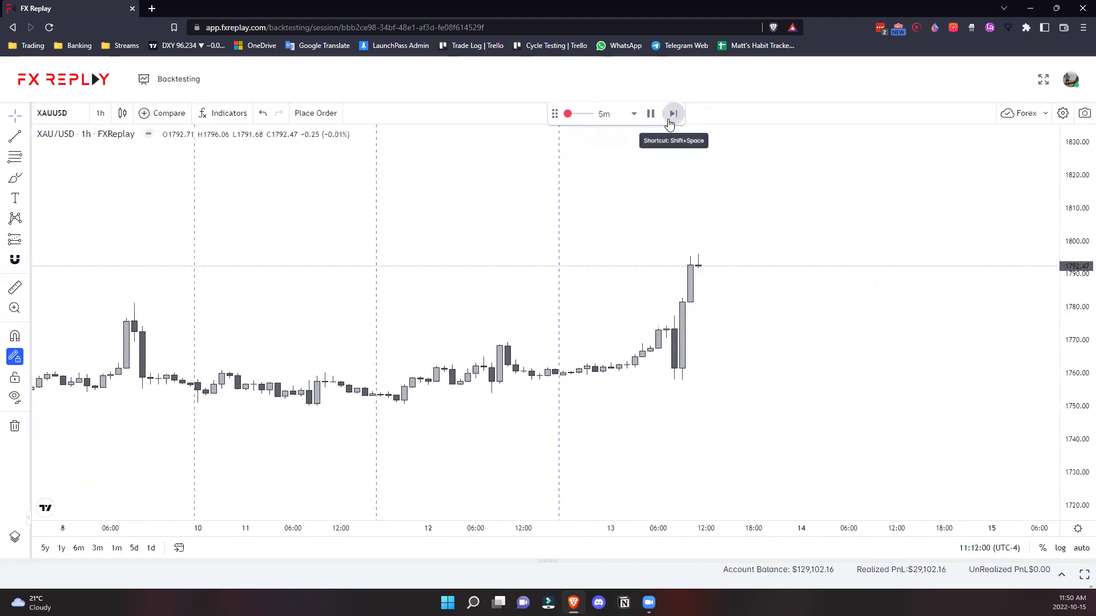
pyautogui.click(672, 114)
pyautogui.click(606, 114)
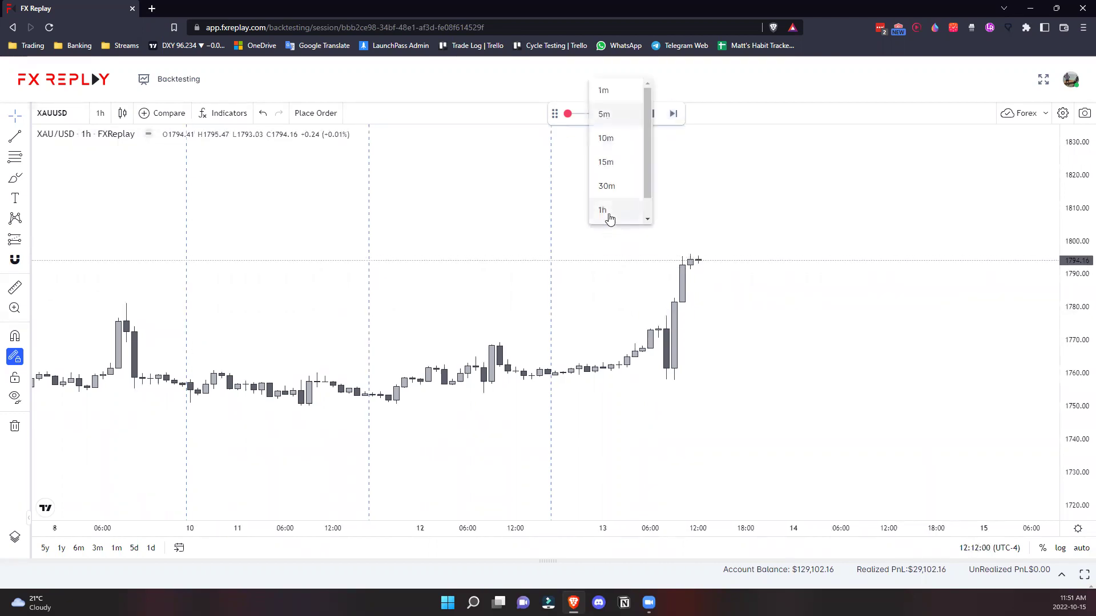
pyautogui.click(610, 218)
pyautogui.click(673, 114)
pyautogui.click(673, 114)
pyautogui.click(673, 114)
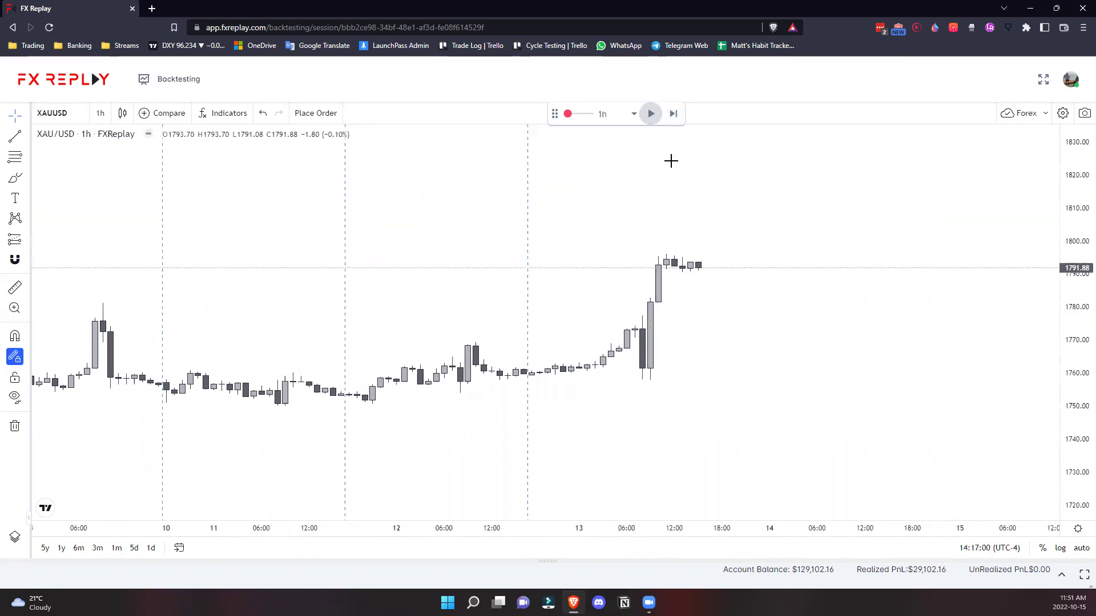
pyautogui.click(602, 114)
pyautogui.click(620, 148)
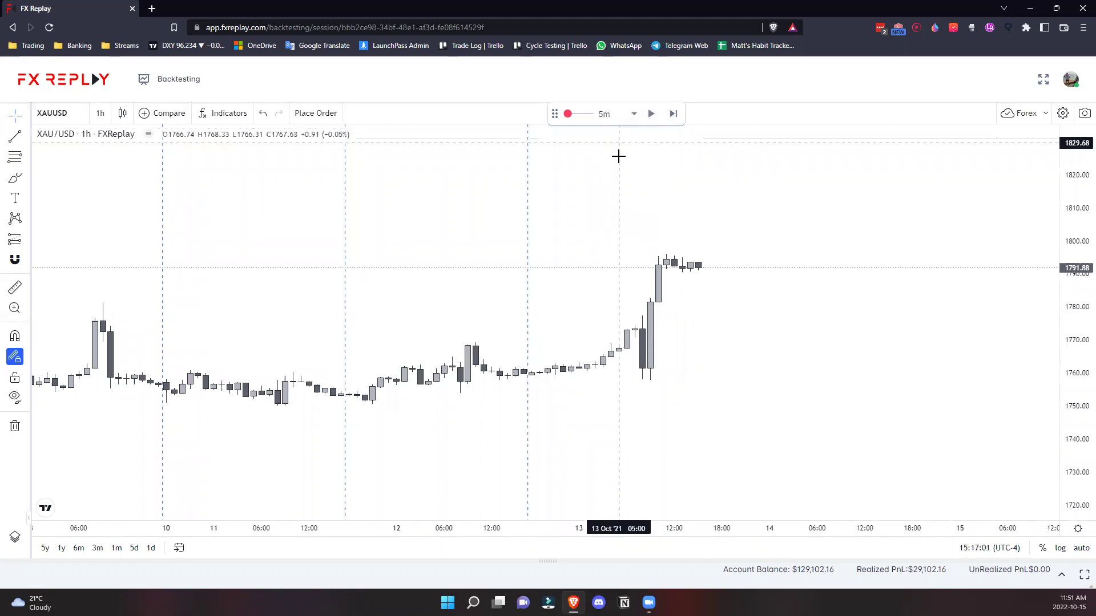
pyautogui.click(604, 114)
pyautogui.click(621, 96)
# Zoom and pan so the latest candles sit mid-view, and pick the Rectangle tool
pyautogui.scroll(-2, 883, 216)
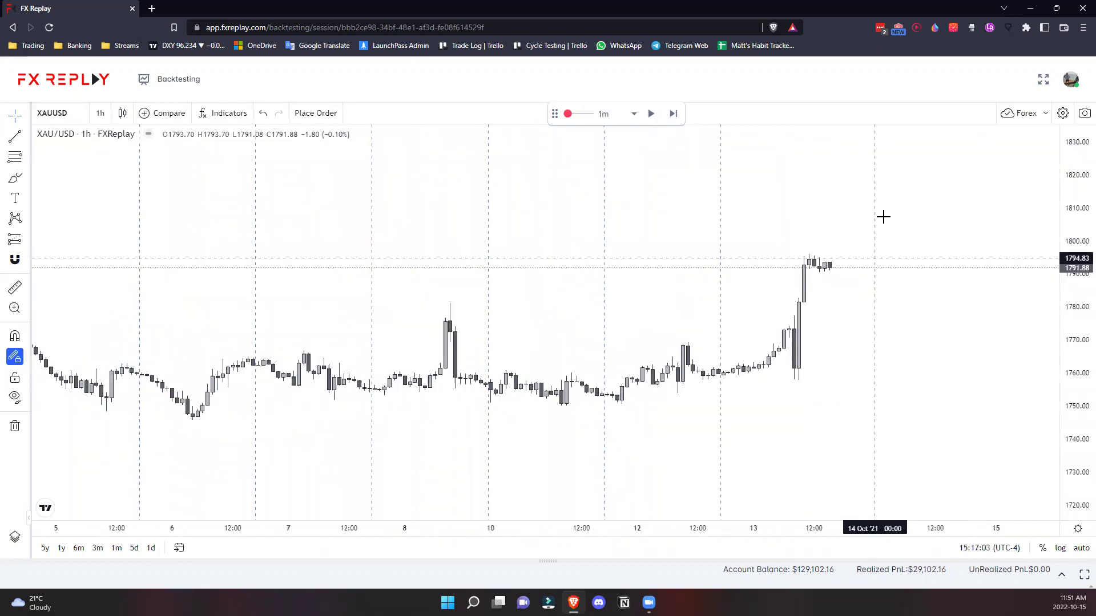
pyautogui.scroll(-5, 883, 217)
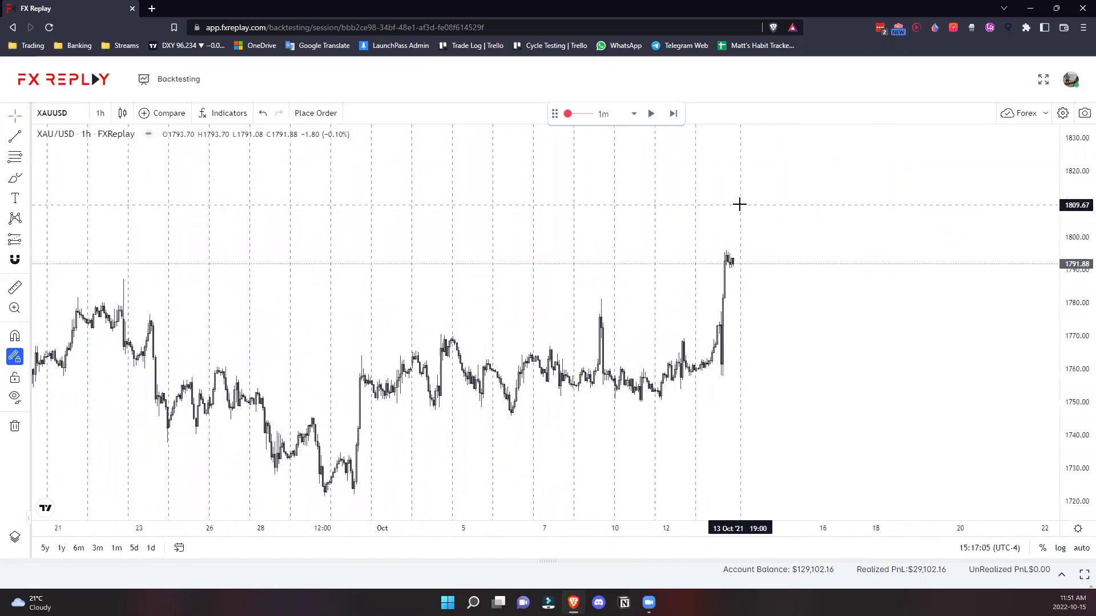
pyautogui.scroll(-3, 799, 207)
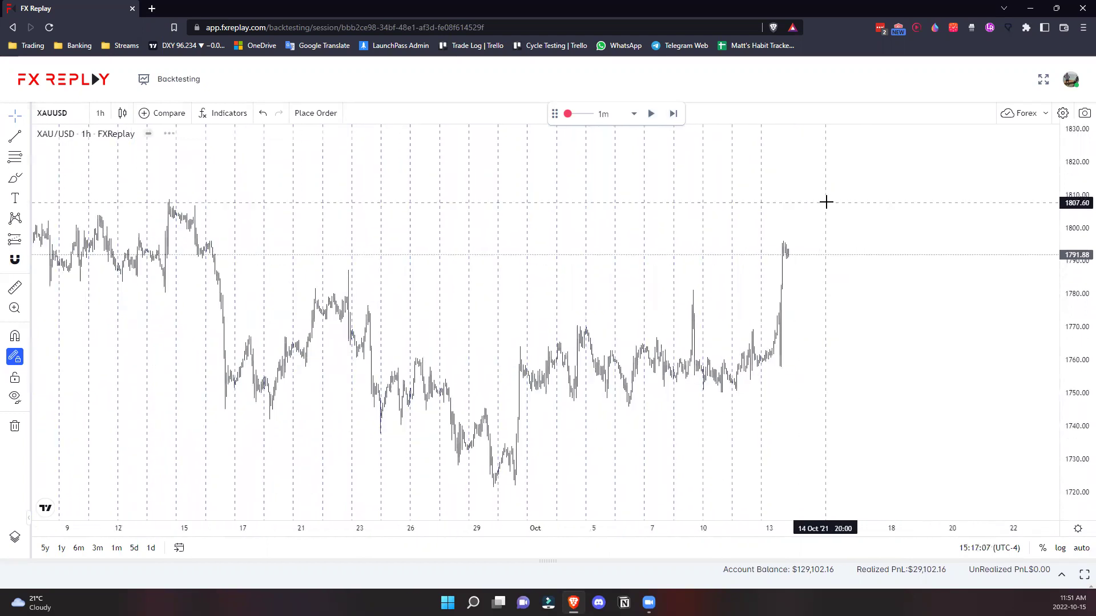
pyautogui.scroll(6, 816, 211)
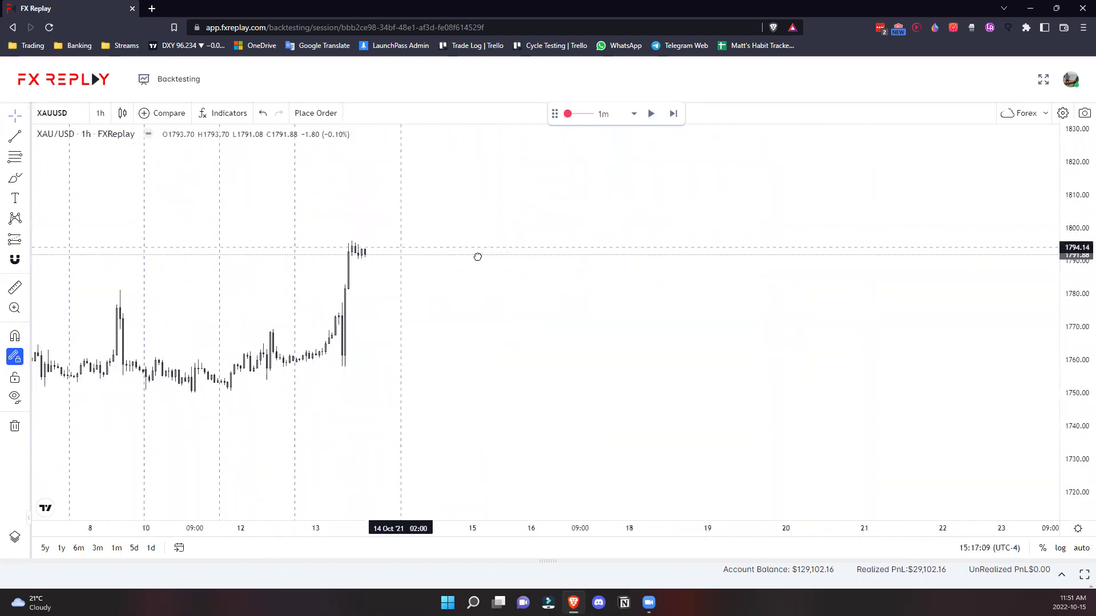
pyautogui.moveTo(478, 257); pyautogui.dragTo(549, 263)
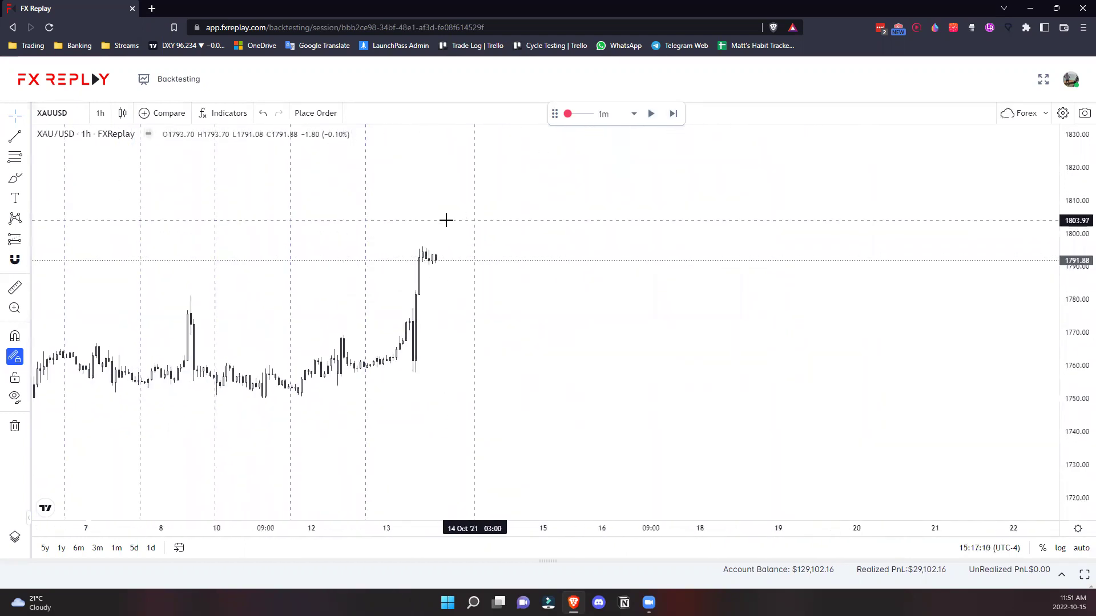
pyautogui.click(26, 179)
pyautogui.click(68, 222)
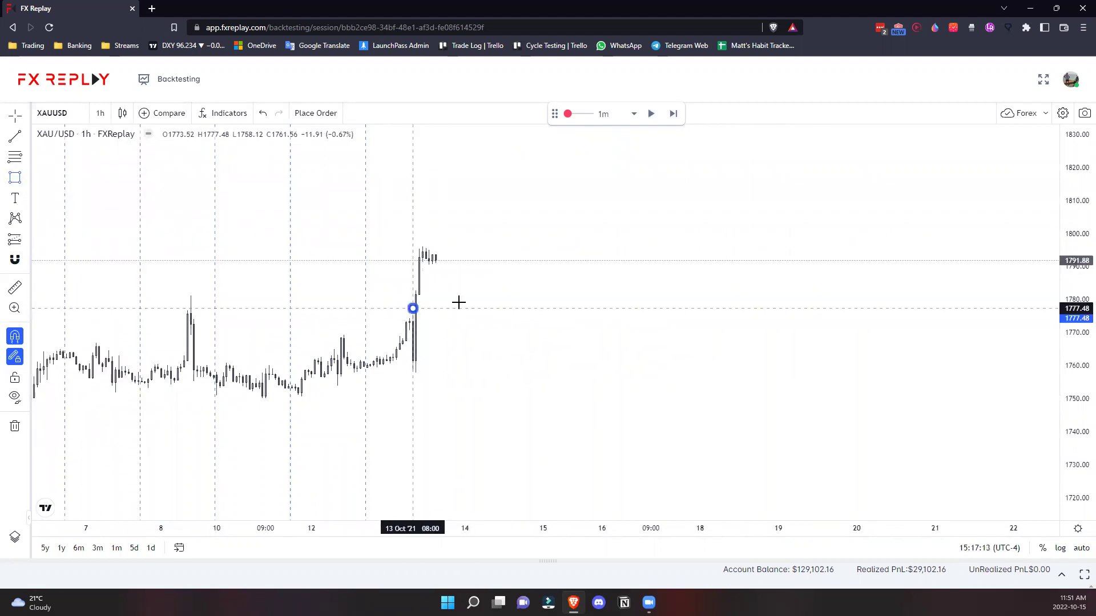
# Draw a rectangle zone and place a long position at 1781.20 with stop 1757.39, target 1833.99
pyautogui.click(459, 302)
pyautogui.click(670, 286)
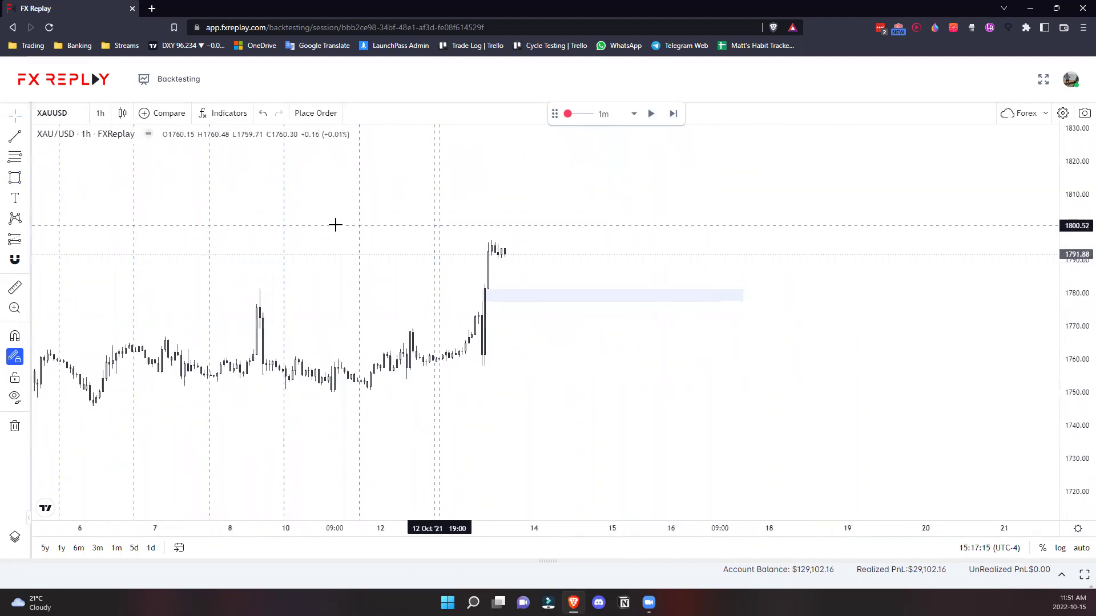
pyautogui.click(520, 289)
pyautogui.moveTo(521, 324); pyautogui.dragTo(528, 368)
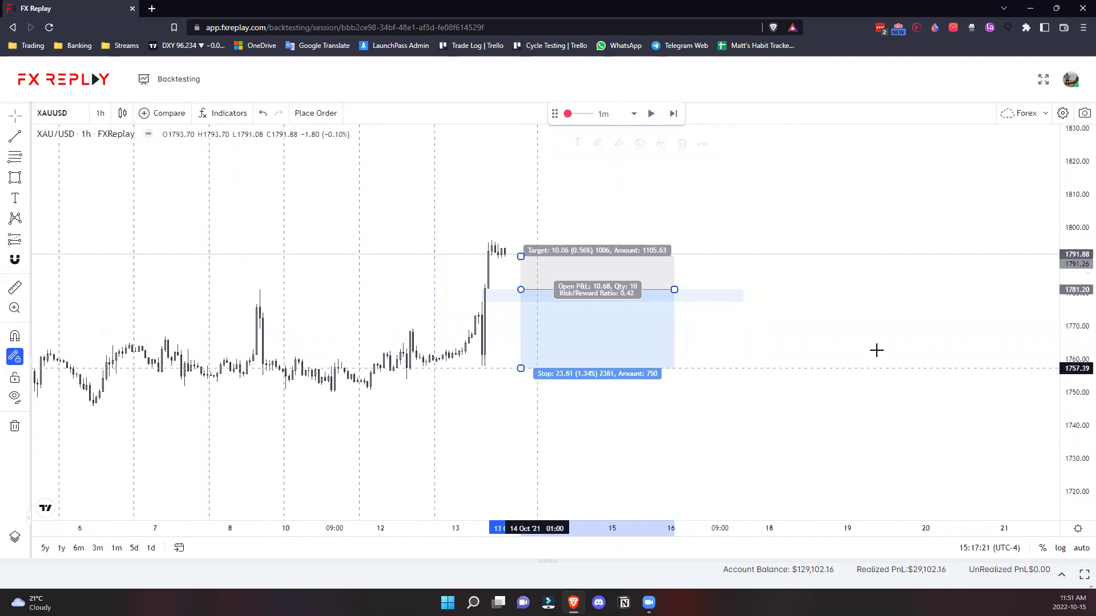
pyautogui.scroll(-5, 876, 350)
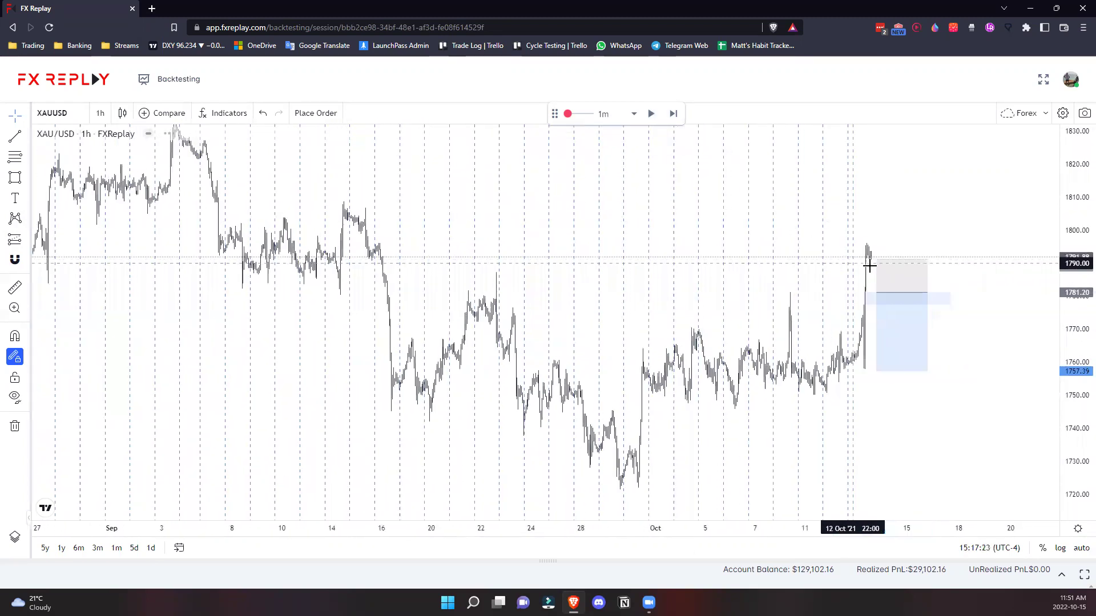
pyautogui.moveTo(880, 256)
pyautogui.mouseDown()
pyautogui.moveTo(882, 123)
pyautogui.moveTo(892, 261)
pyautogui.moveTo(893, 249)
pyautogui.mouseUp()
pyautogui.scroll(3, 804, 311)
pyautogui.scroll(-2, 636, 213)
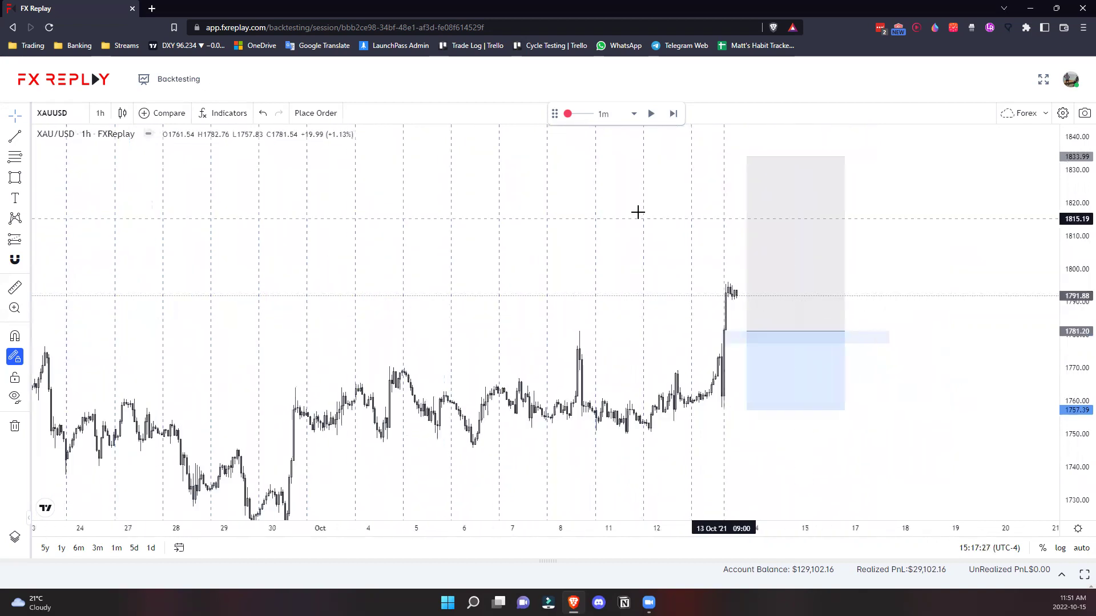
pyautogui.scroll(4, 497, 228)
pyautogui.moveTo(777, 331); pyautogui.dragTo(822, 331)
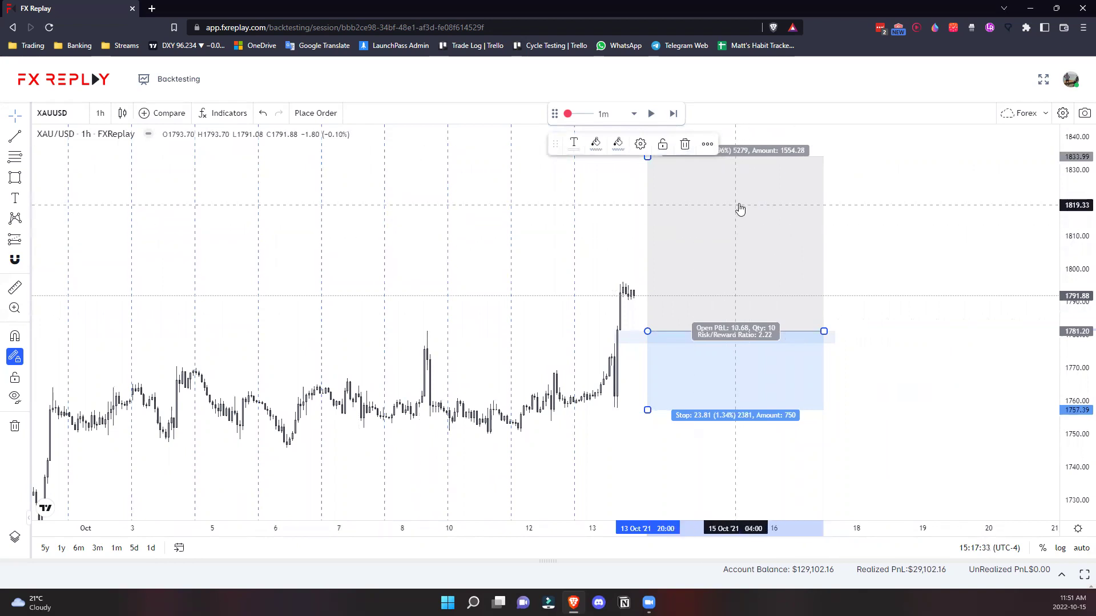
# Place a 108.44 buy limit order at 1% risk from the long position and save it
pyautogui.click(316, 114)
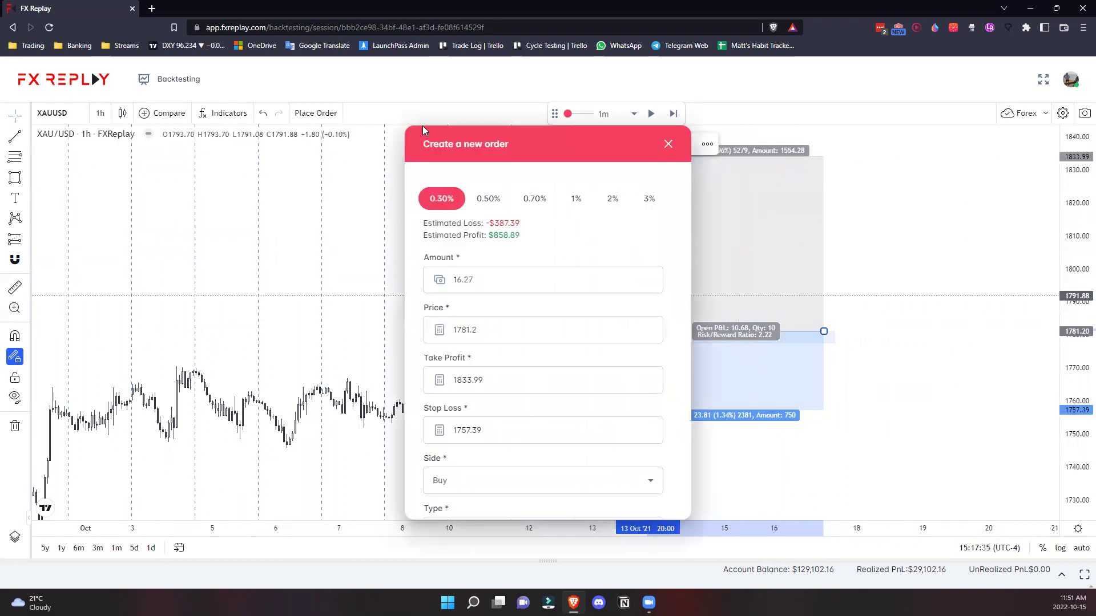
pyautogui.click(577, 211)
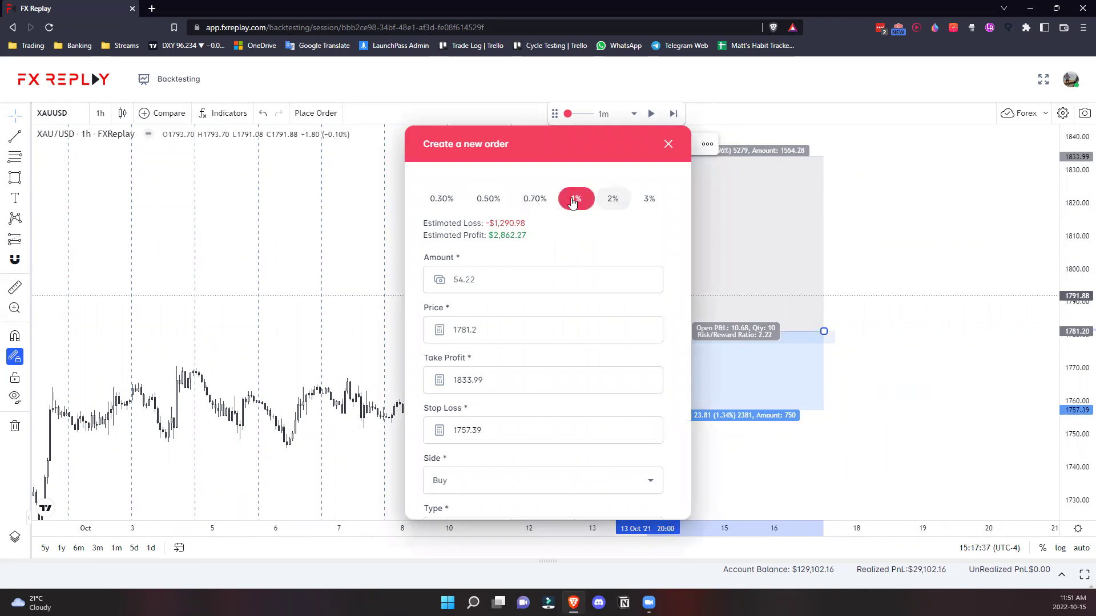
pyautogui.scroll(-2, 557, 496)
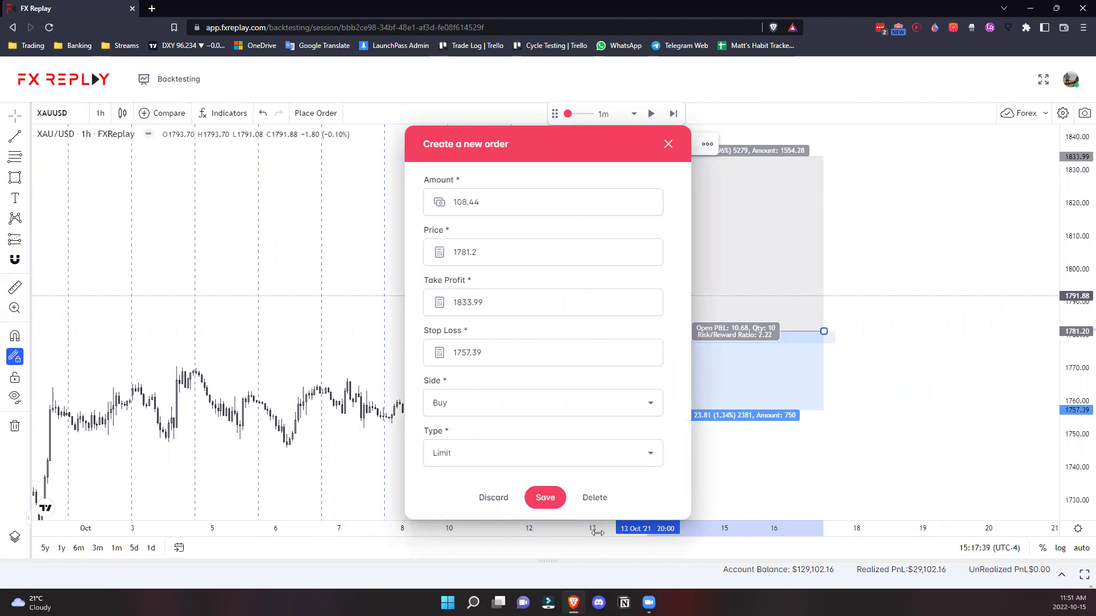
pyautogui.click(545, 498)
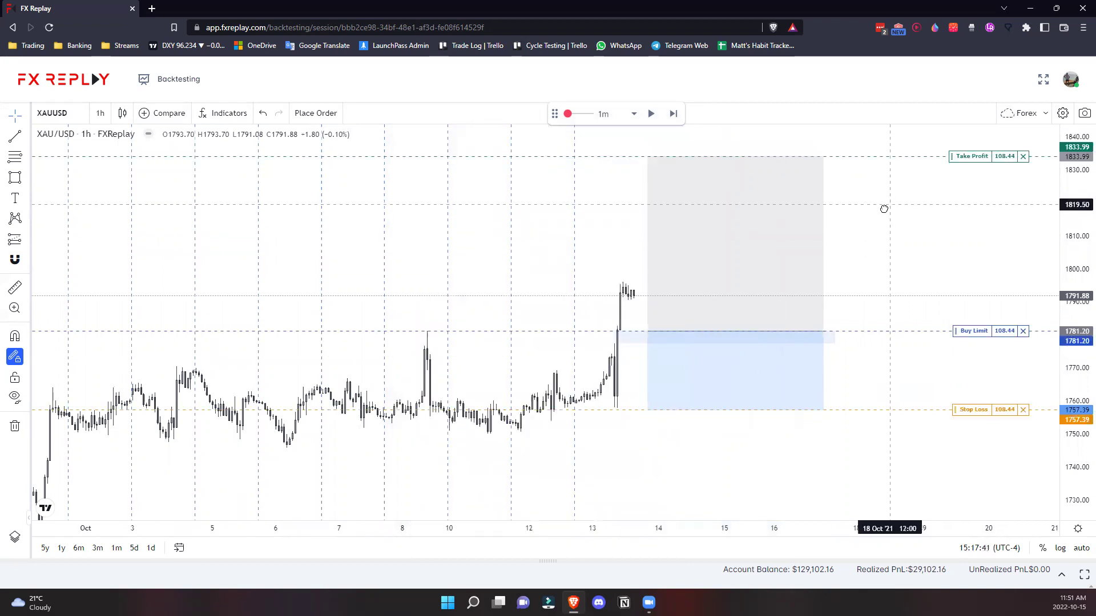
# Play the replay forward at 5m, 15m and 1h speeds until the long shows $2,881.03 profit
pyautogui.click(606, 114)
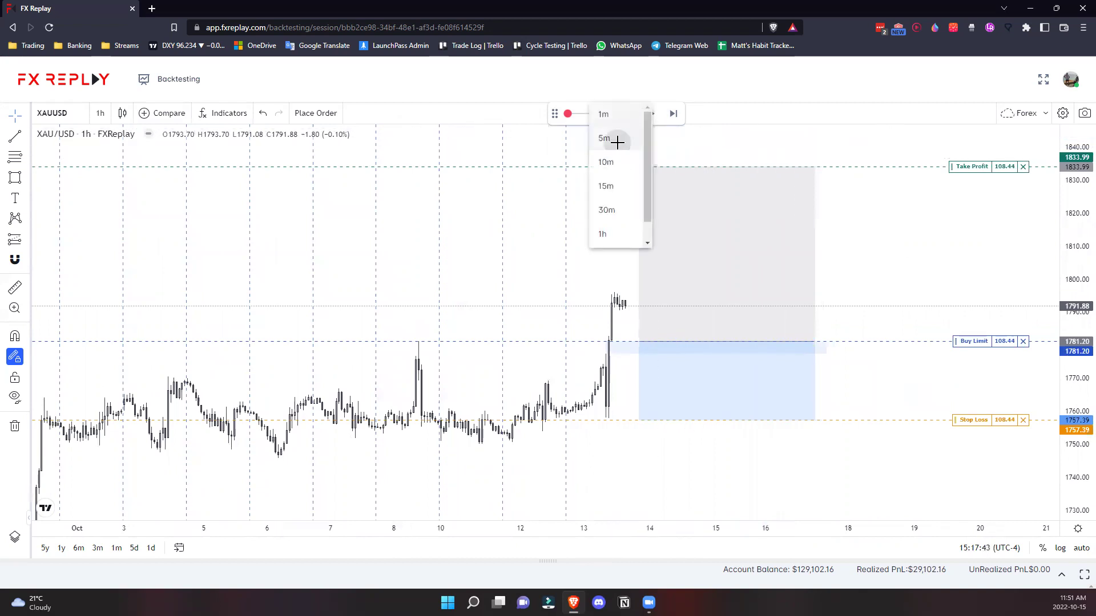
pyautogui.click(616, 140)
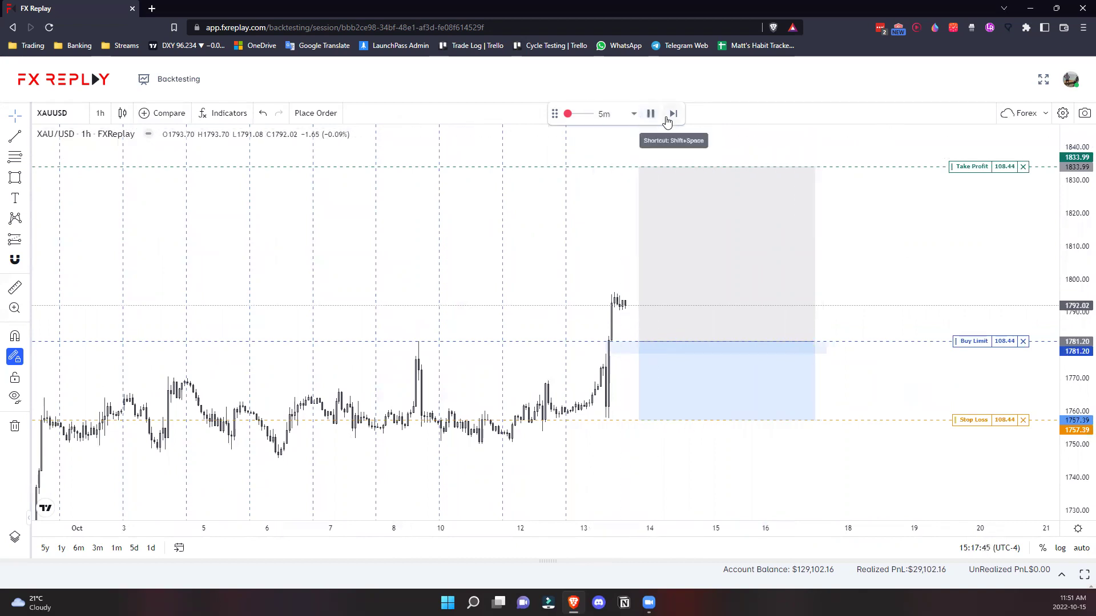
pyautogui.click(603, 115)
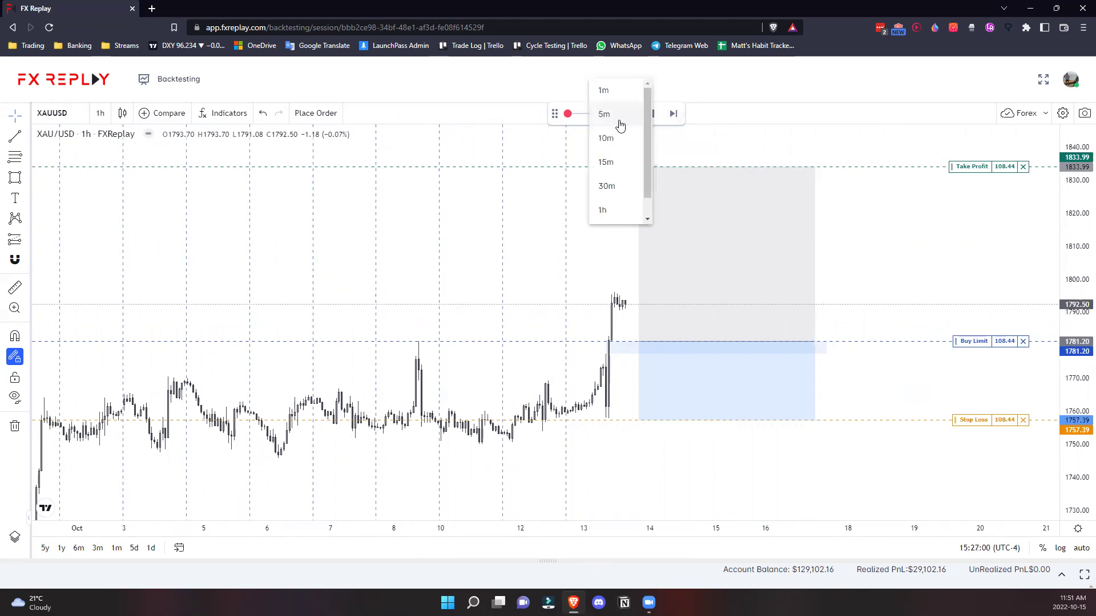
pyautogui.moveTo(568, 114); pyautogui.dragTo(571, 117)
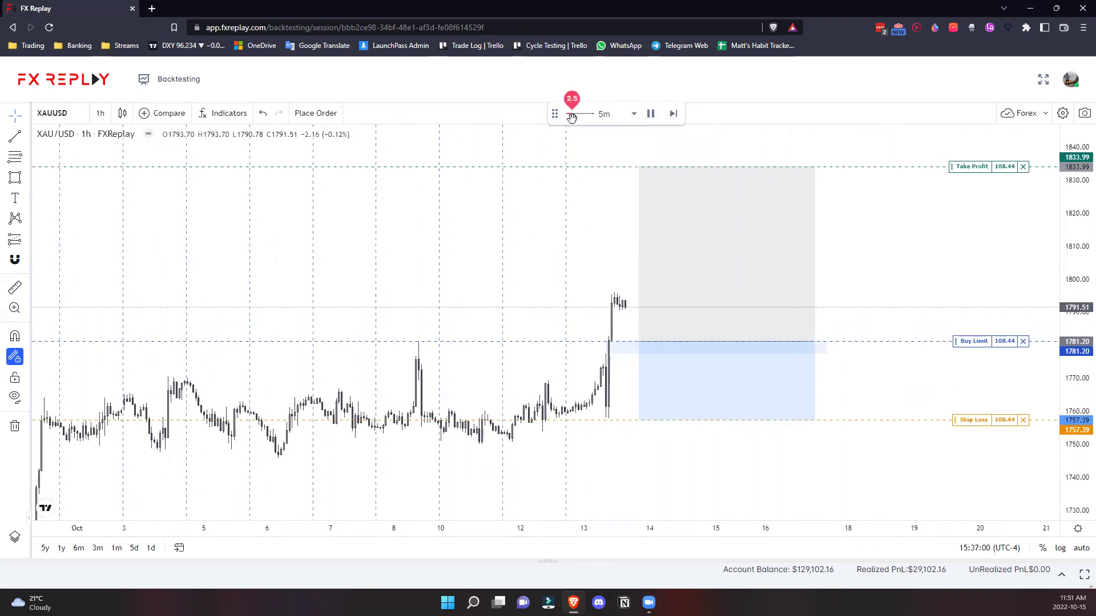
pyautogui.click(673, 115)
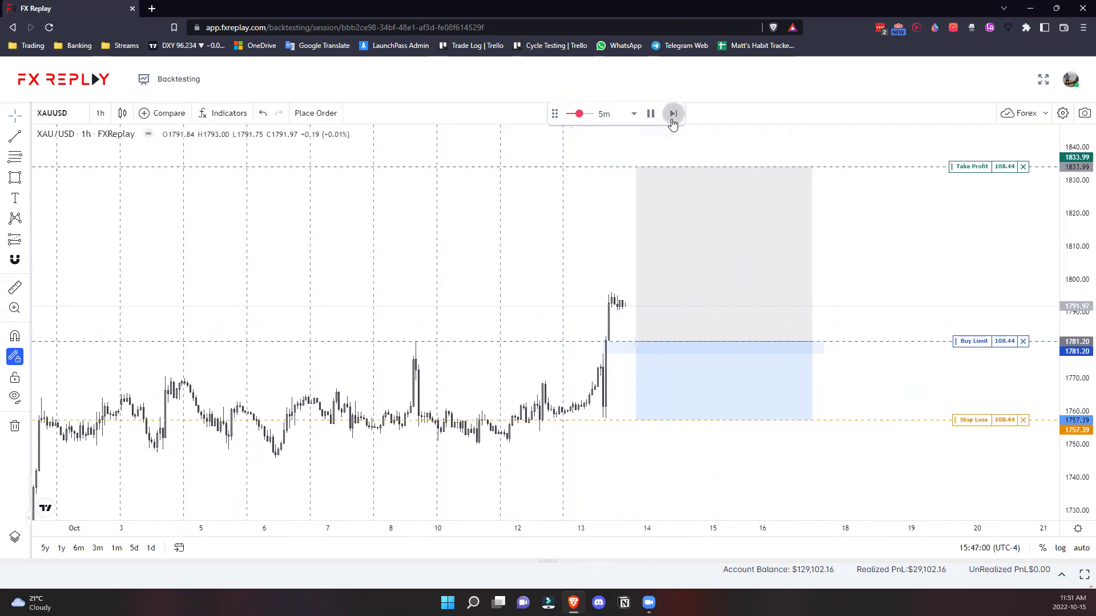
pyautogui.click(673, 115)
pyautogui.click(603, 114)
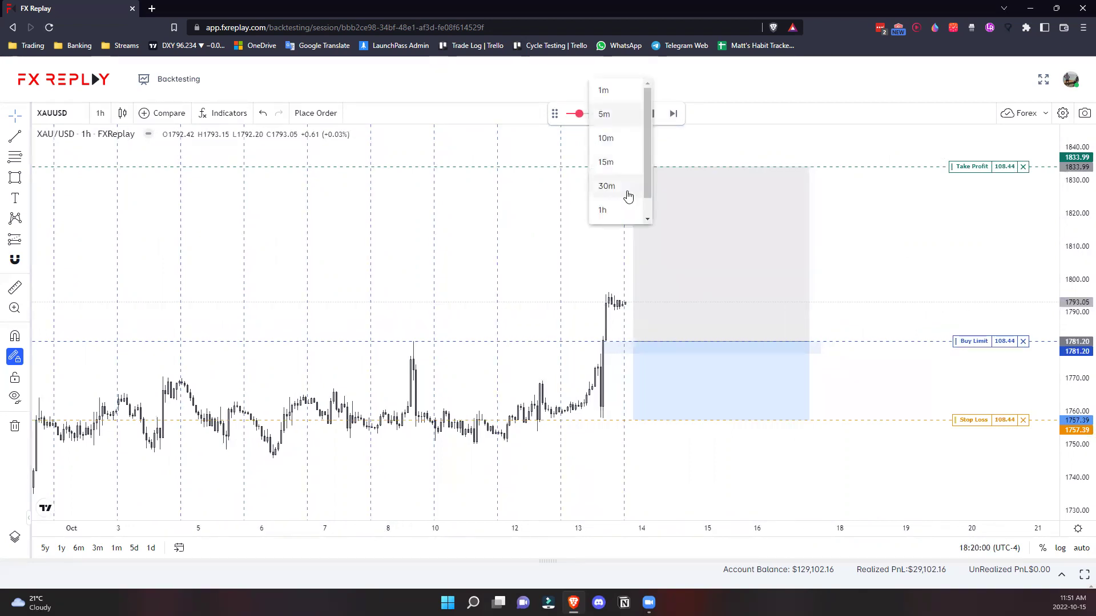
pyautogui.click(623, 171)
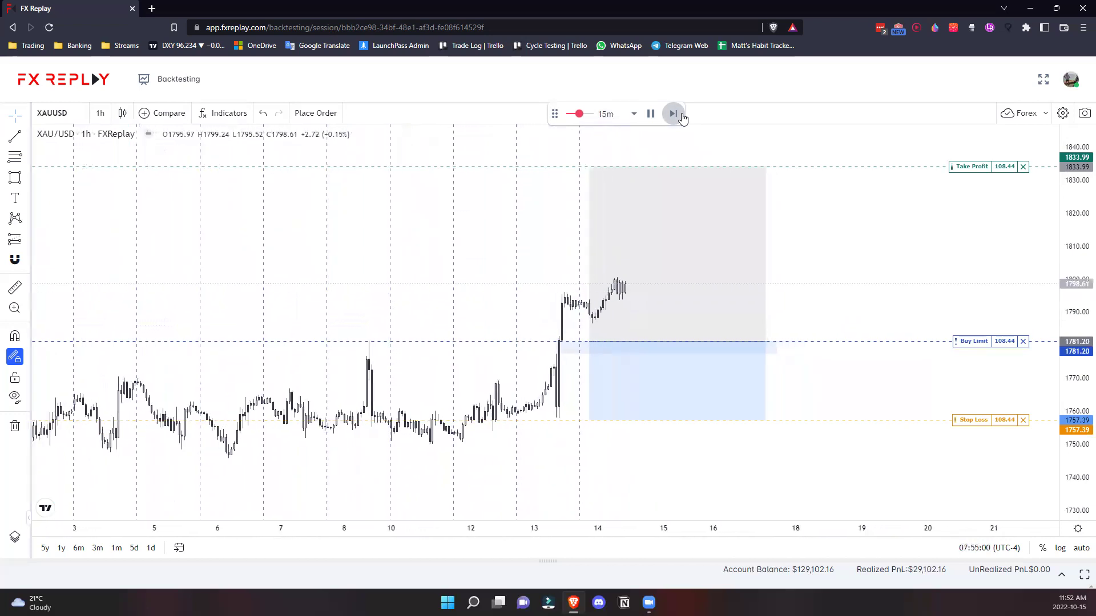
pyautogui.click(628, 114)
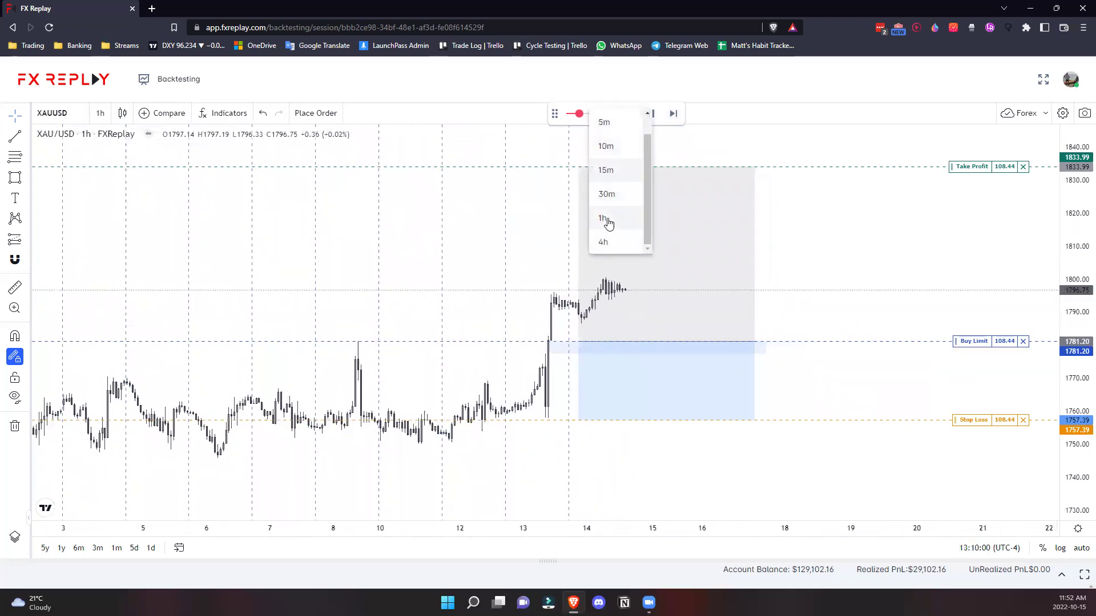
pyautogui.click(638, 219)
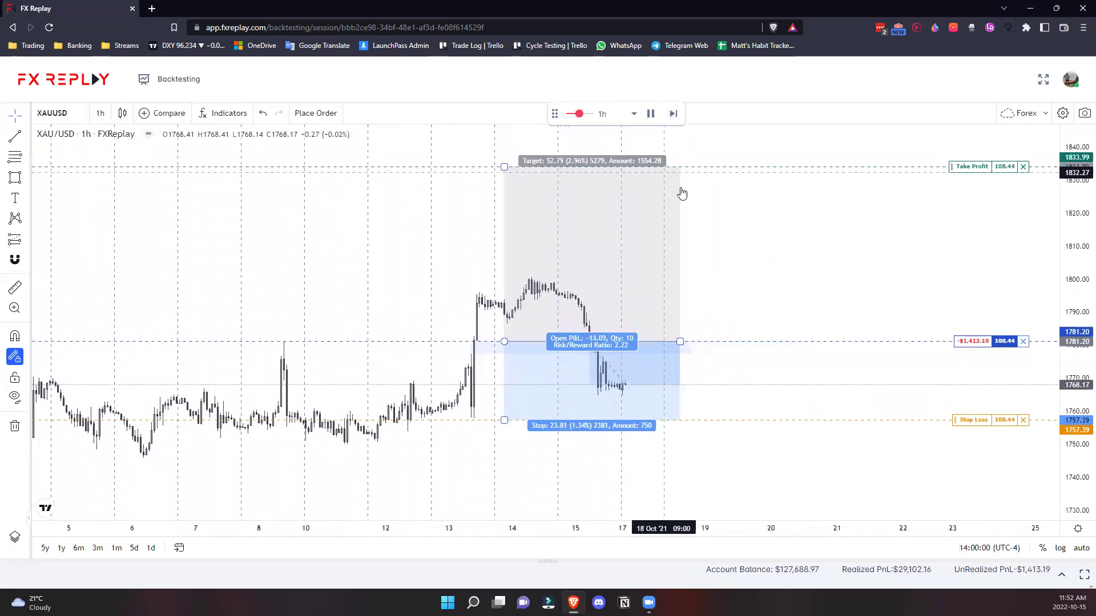
pyautogui.click(674, 117)
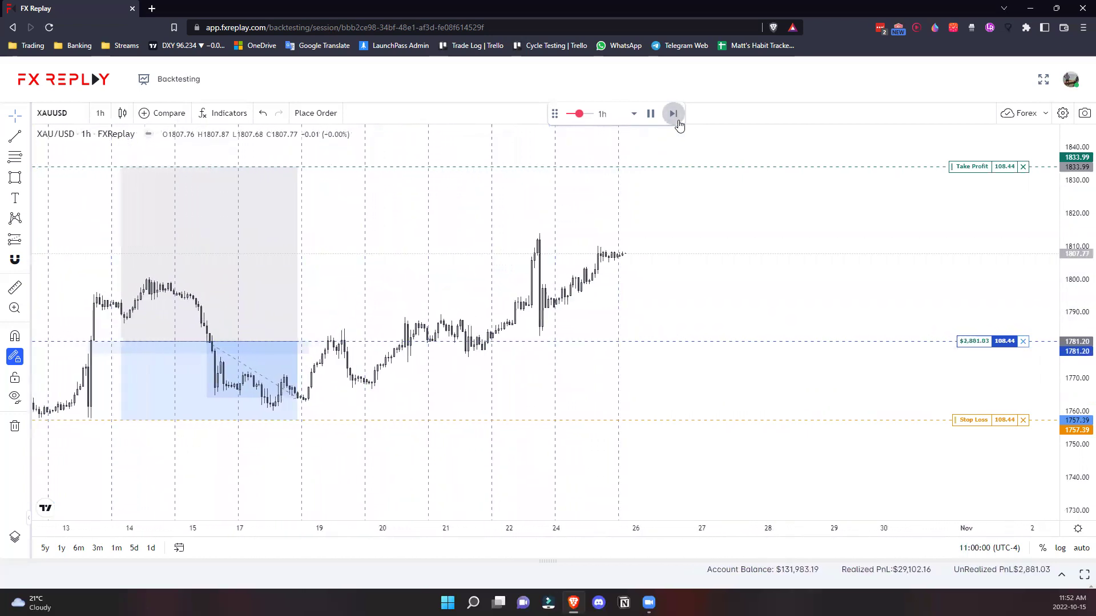
# Move the stop loss to break-even at the 1781 entry and close 50%, leaving 54.22 open
pyautogui.click(650, 114)
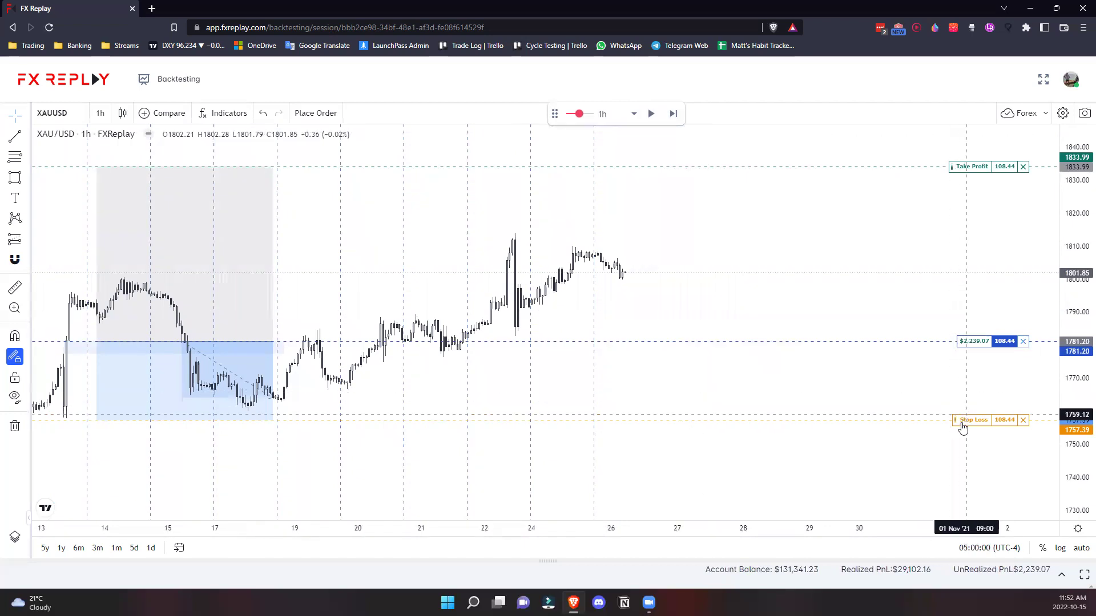
pyautogui.moveTo(951, 410); pyautogui.dragTo(575, 348)
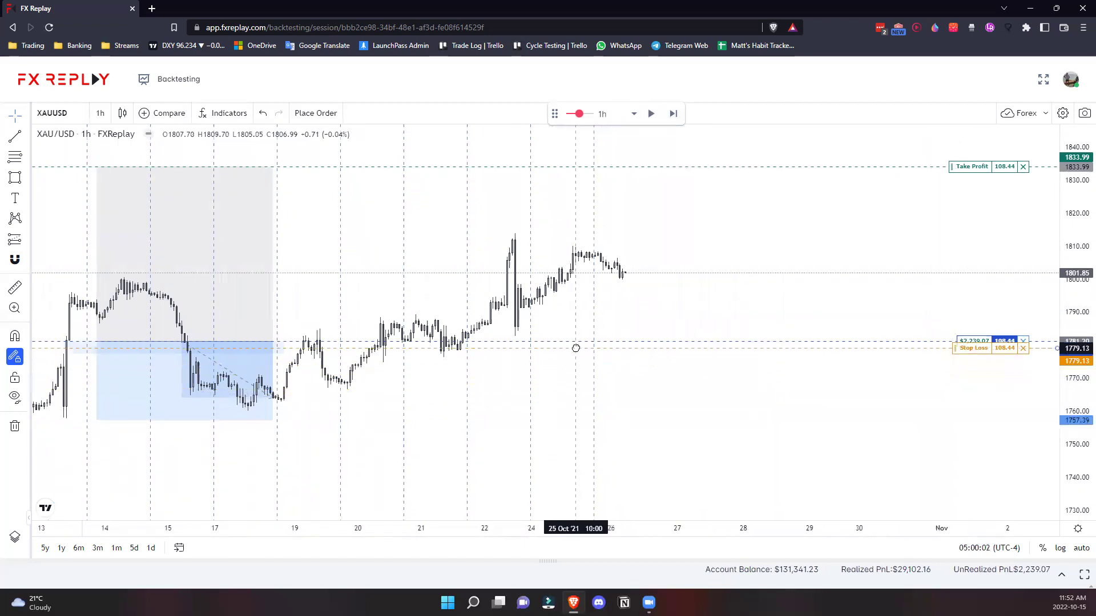
pyautogui.scroll(-5, 873, 398)
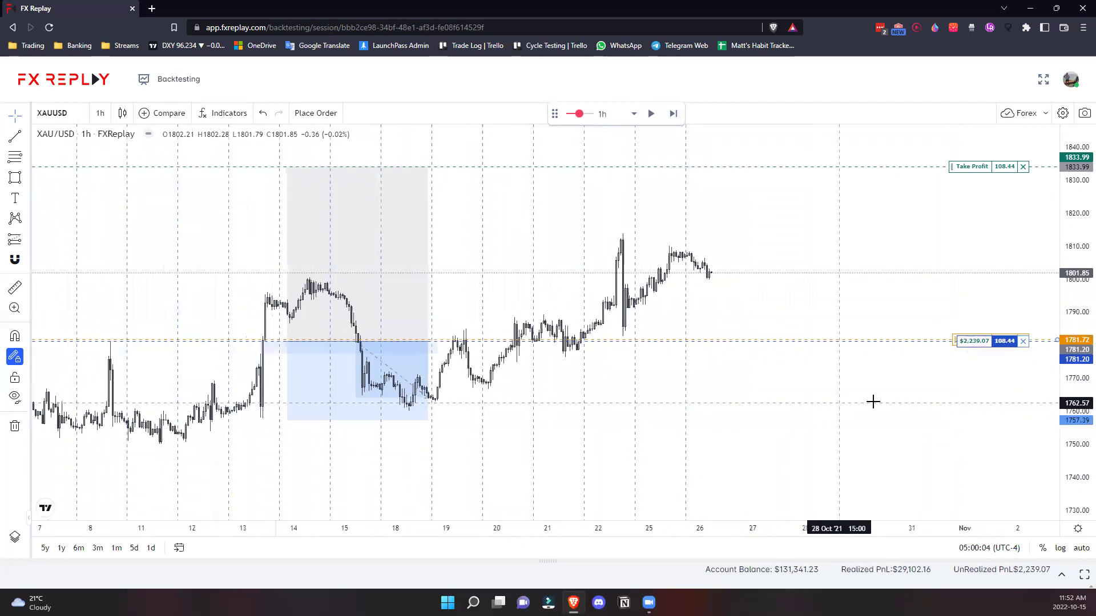
pyautogui.moveTo(765, 398); pyautogui.dragTo(542, 393)
pyautogui.moveTo(367, 346); pyautogui.dragTo(936, 345)
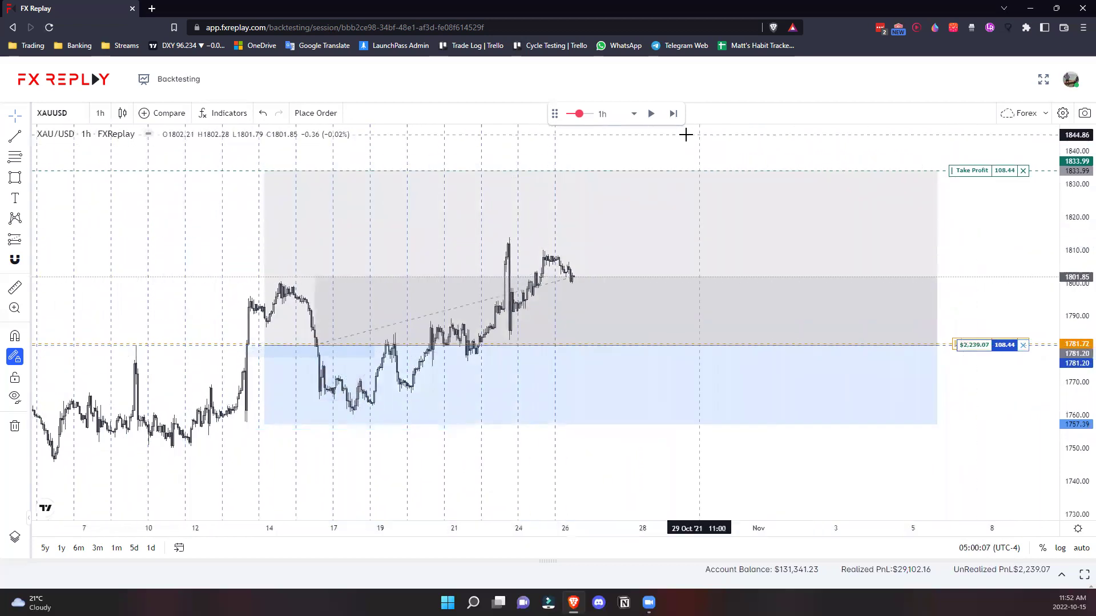
pyautogui.click(1005, 345)
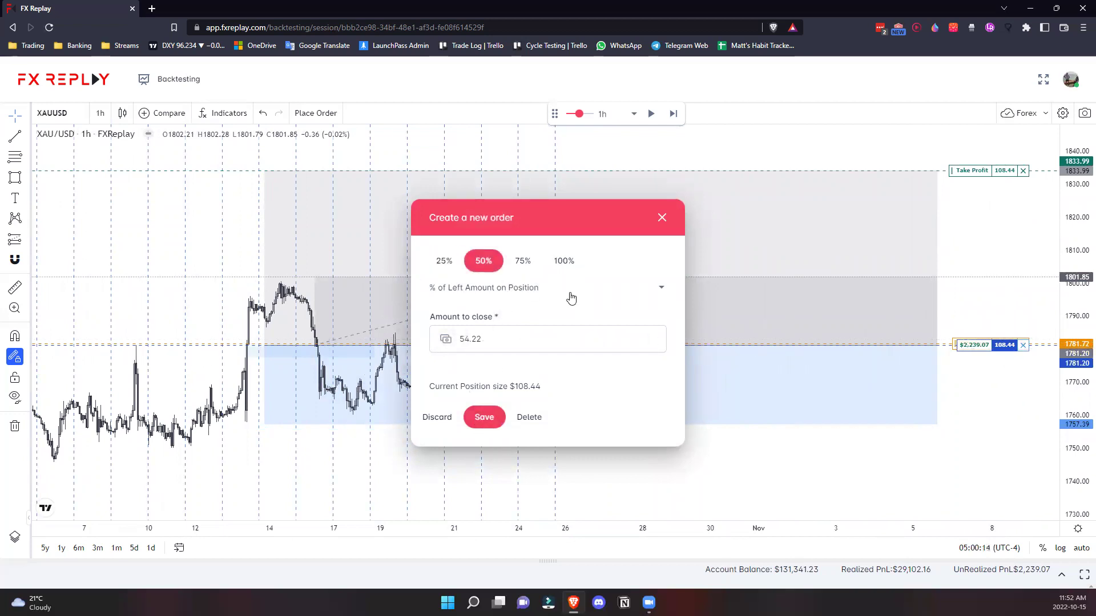
pyautogui.click(484, 417)
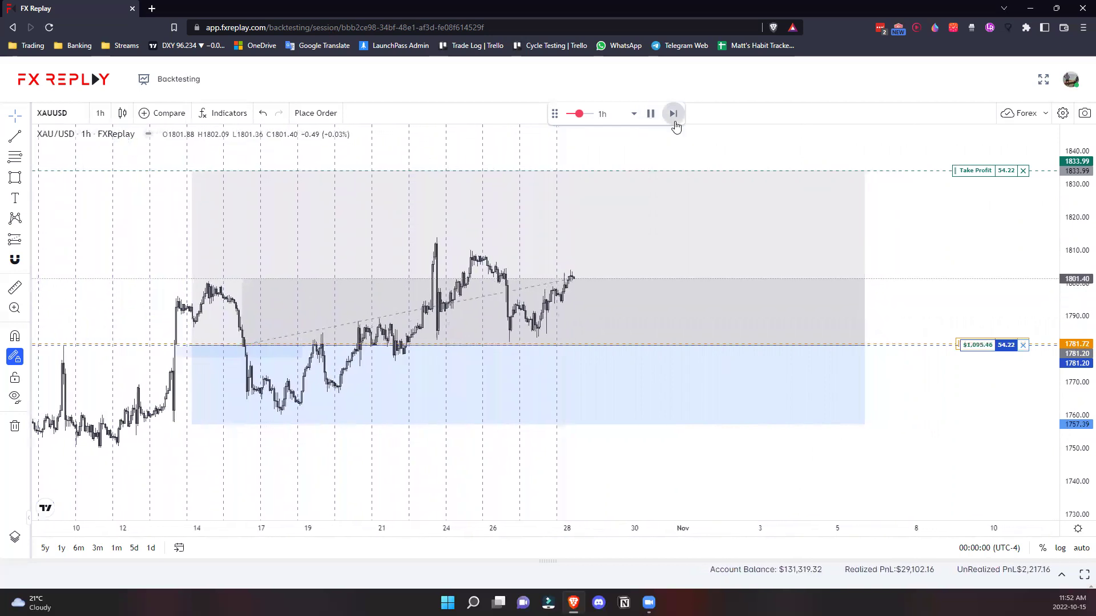
# Advance the replay until the remaining position closes, then pause
pyautogui.click(673, 114)
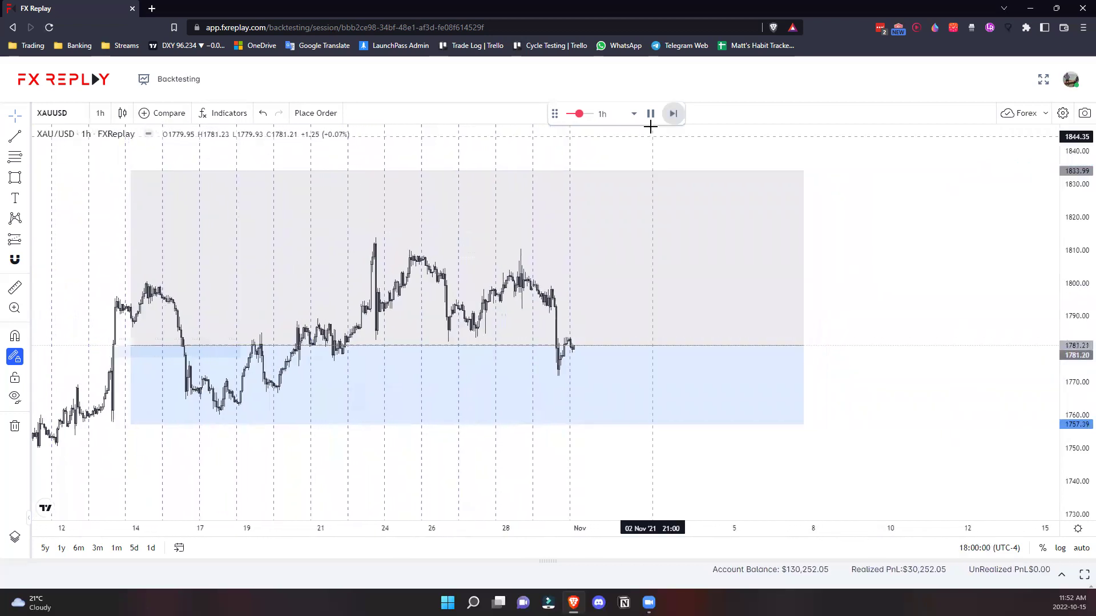
pyautogui.click(650, 114)
pyautogui.scroll(-1, 707, 160)
pyautogui.scroll(1, 719, 177)
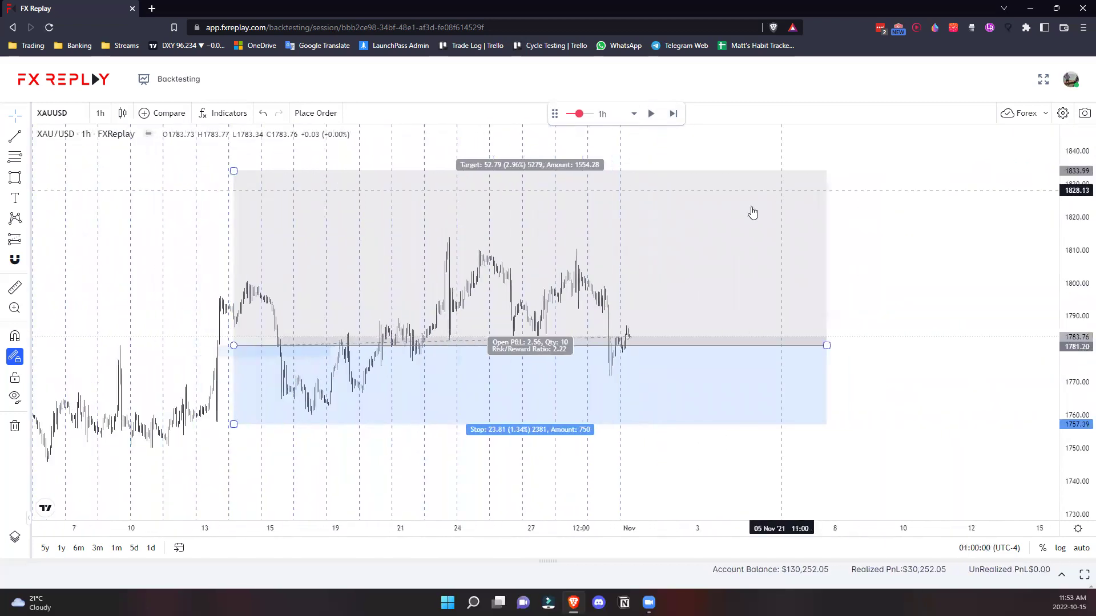
# Remove the long-position box from the XAUUSD chart
pyautogui.rightClick(734, 220)
pyautogui.scroll(3, 836, 171)
pyautogui.moveTo(839, 170); pyautogui.dragTo(955, 179)
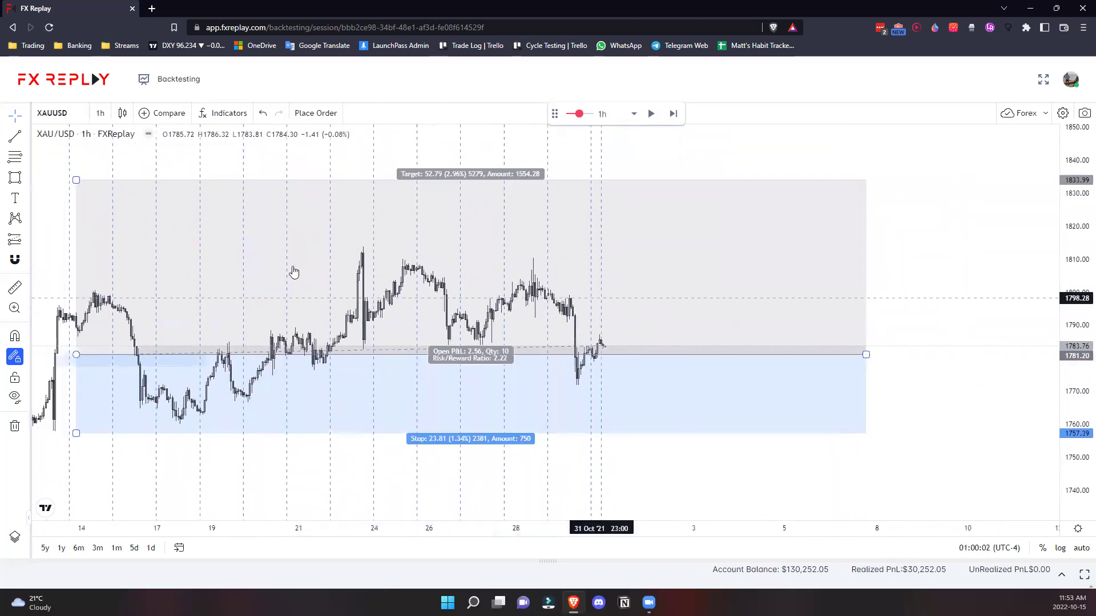
pyautogui.click(648, 323)
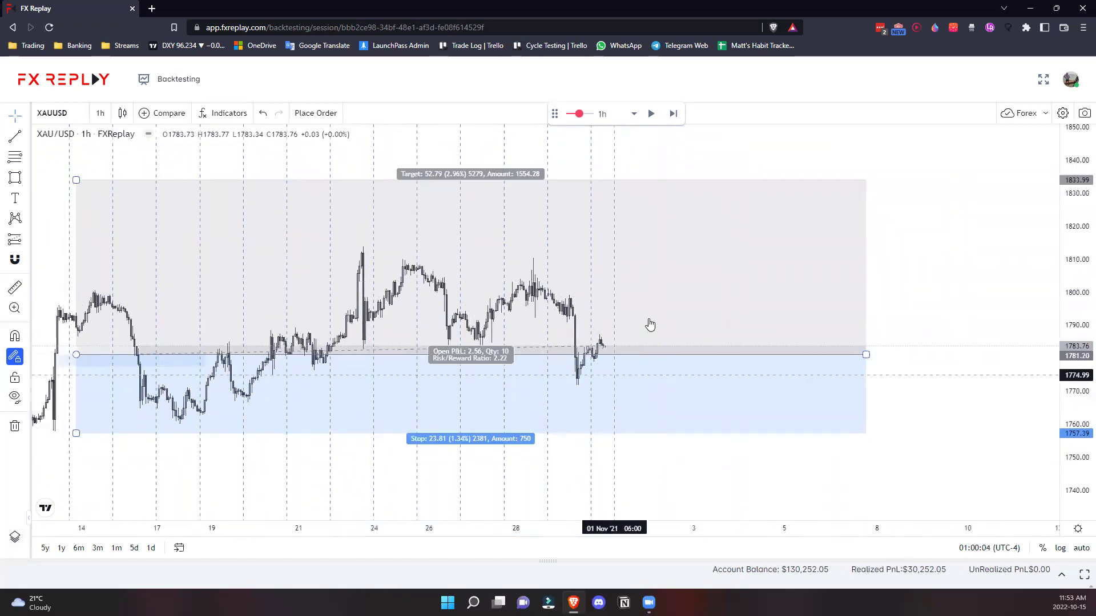
pyautogui.rightClick(676, 296)
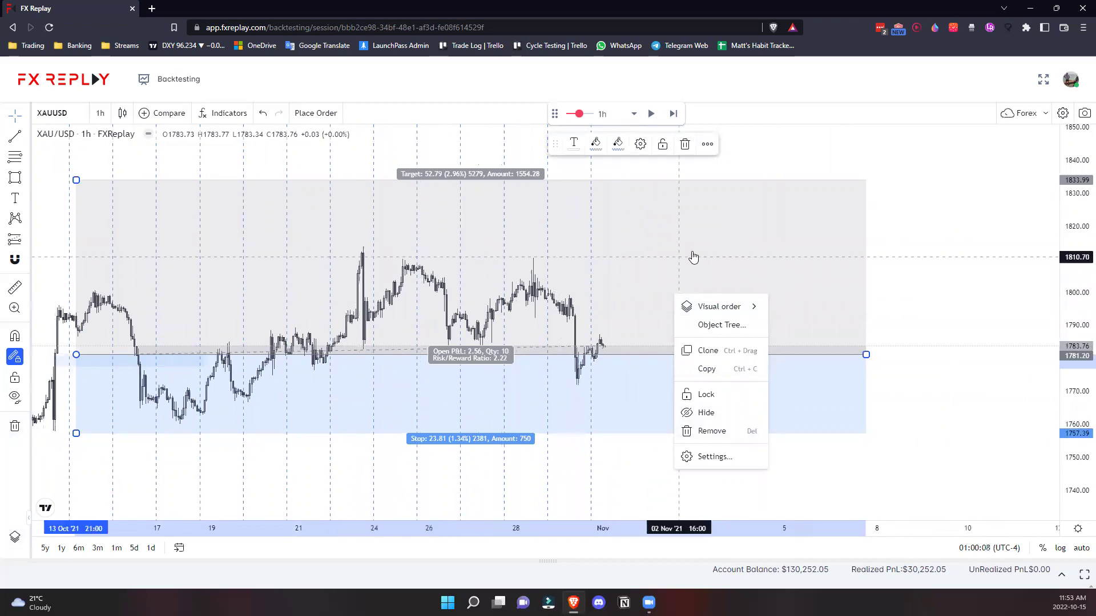
pyautogui.click(708, 431)
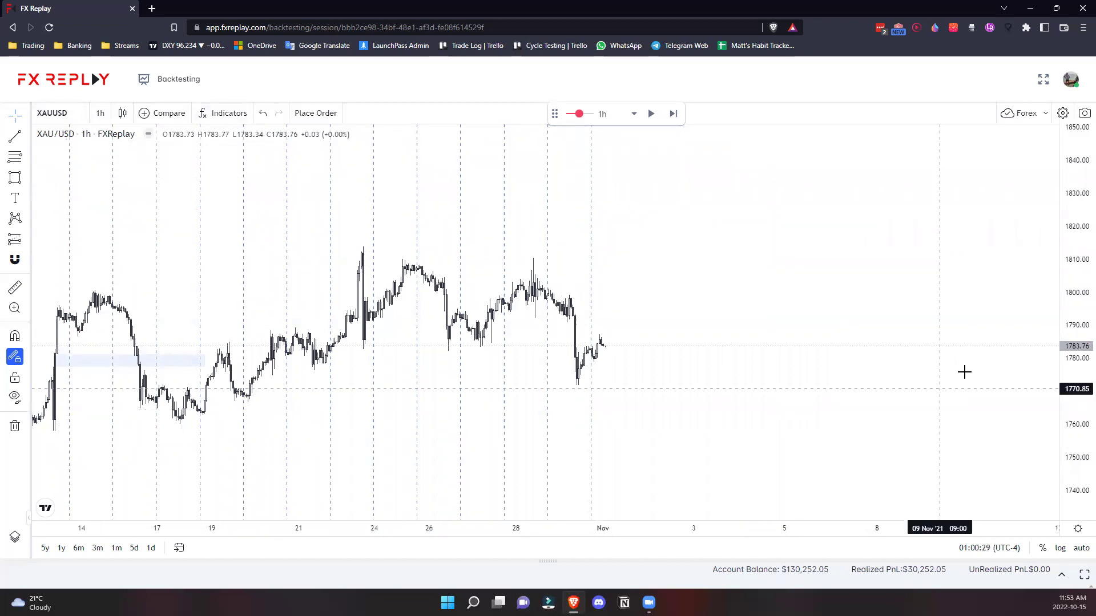
pyautogui.scroll(-1, 598, 366)
pyautogui.scroll(-1, 597, 366)
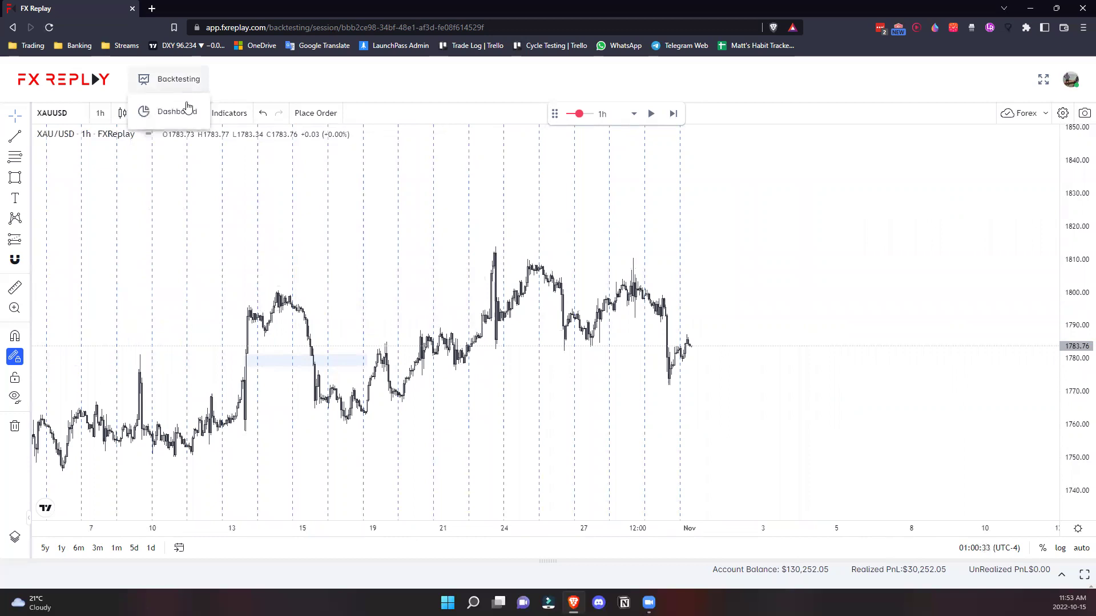
# Open the XAUUSD session's Analytics from the Backtesting dashboard
pyautogui.click(186, 110)
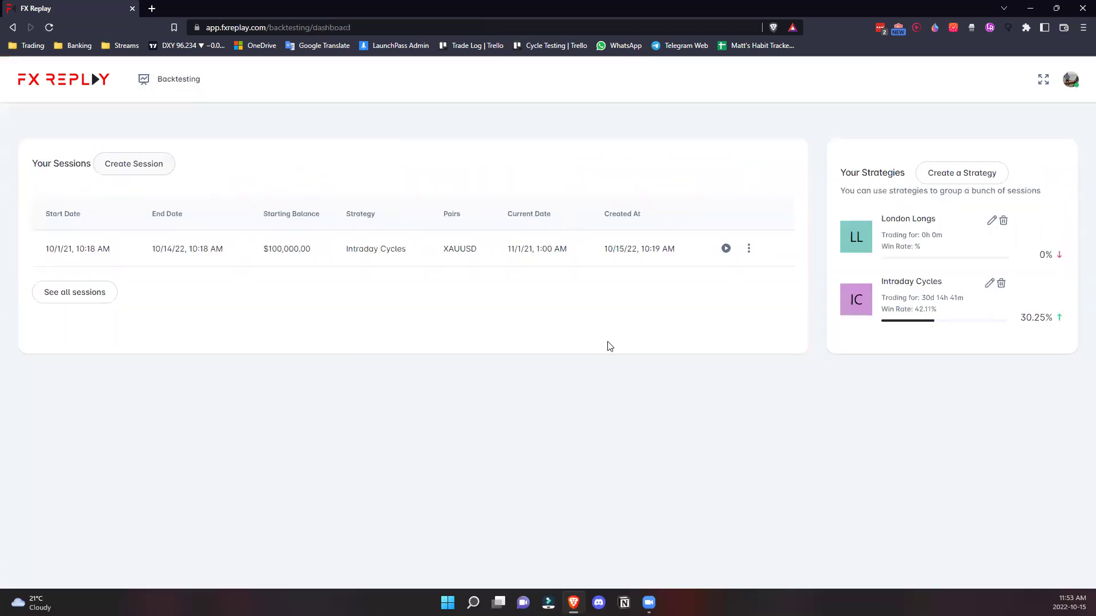
pyautogui.click(749, 250)
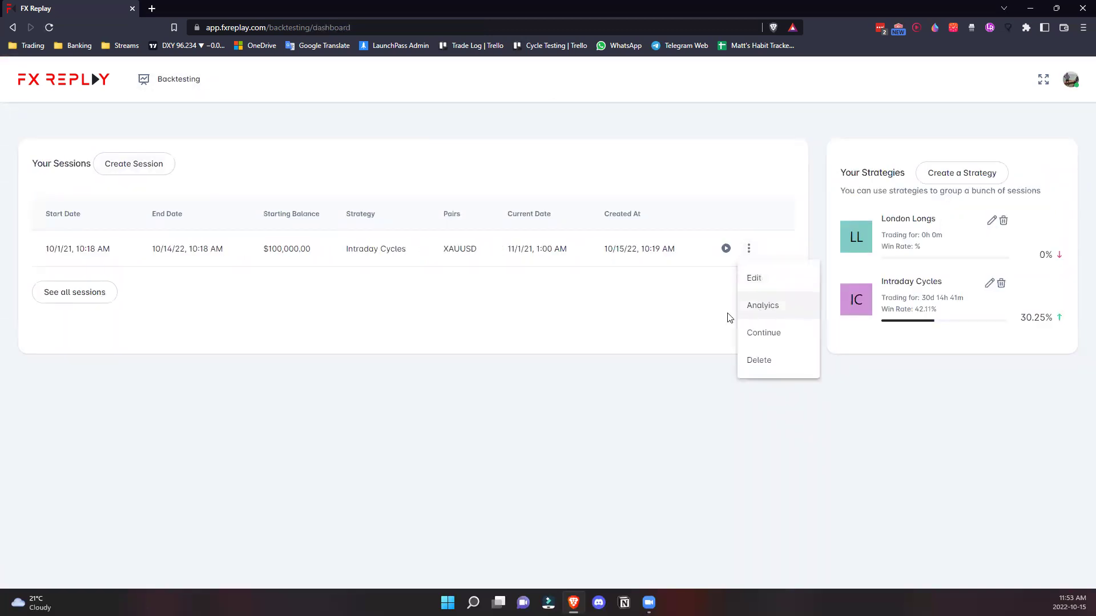
pyautogui.click(774, 308)
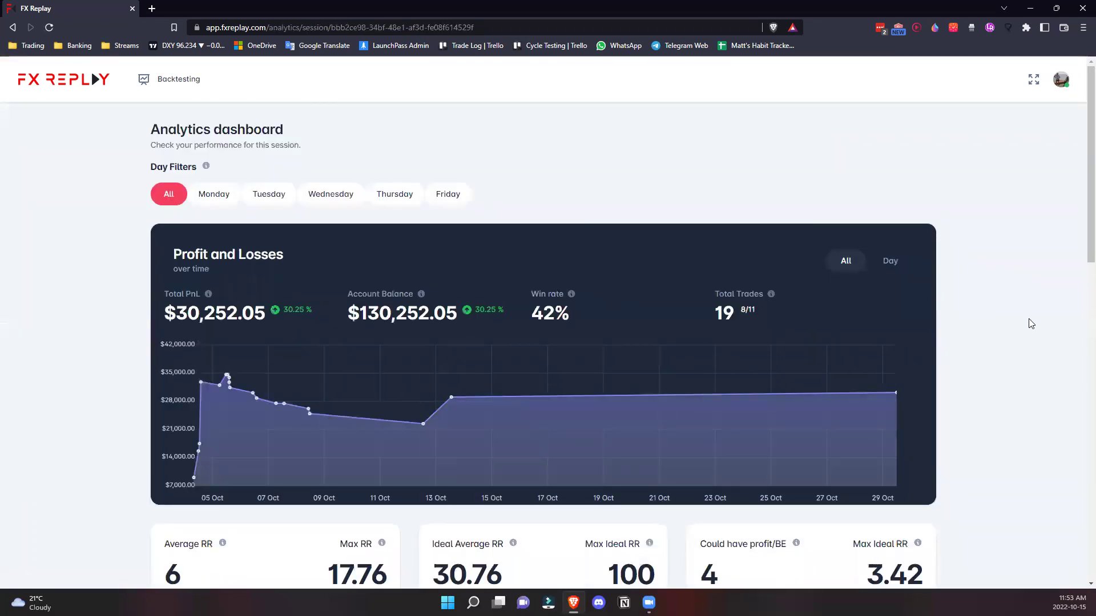
# Review the analytics stats: $30,252.05 PnL, 42% win rate, 19 trades, max RR 17.76
pyautogui.scroll(-1, 1027, 319)
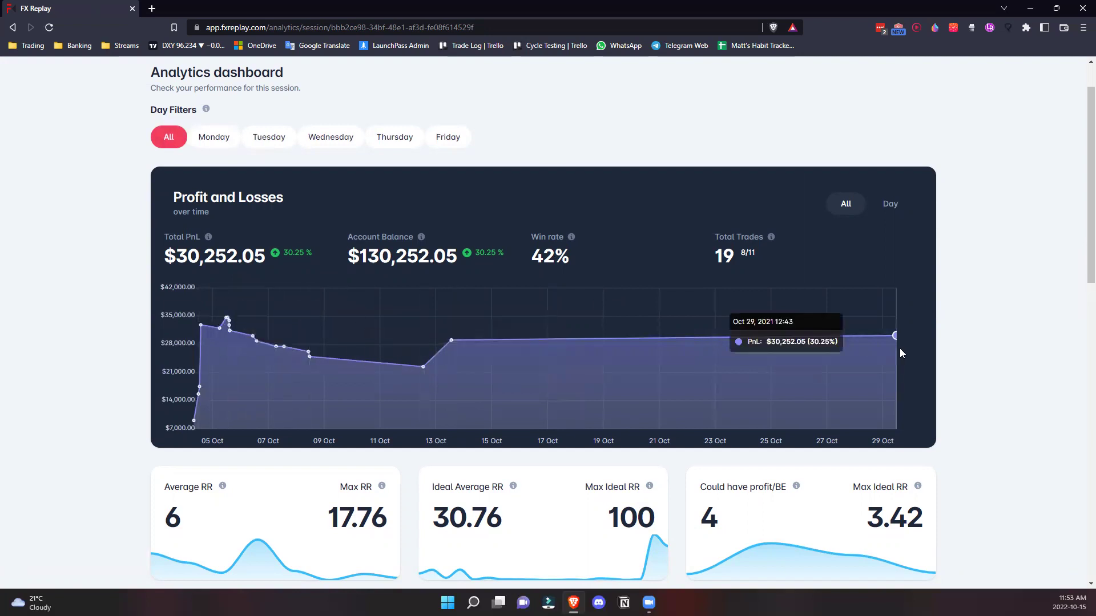
pyautogui.scroll(-1, 1080, 199)
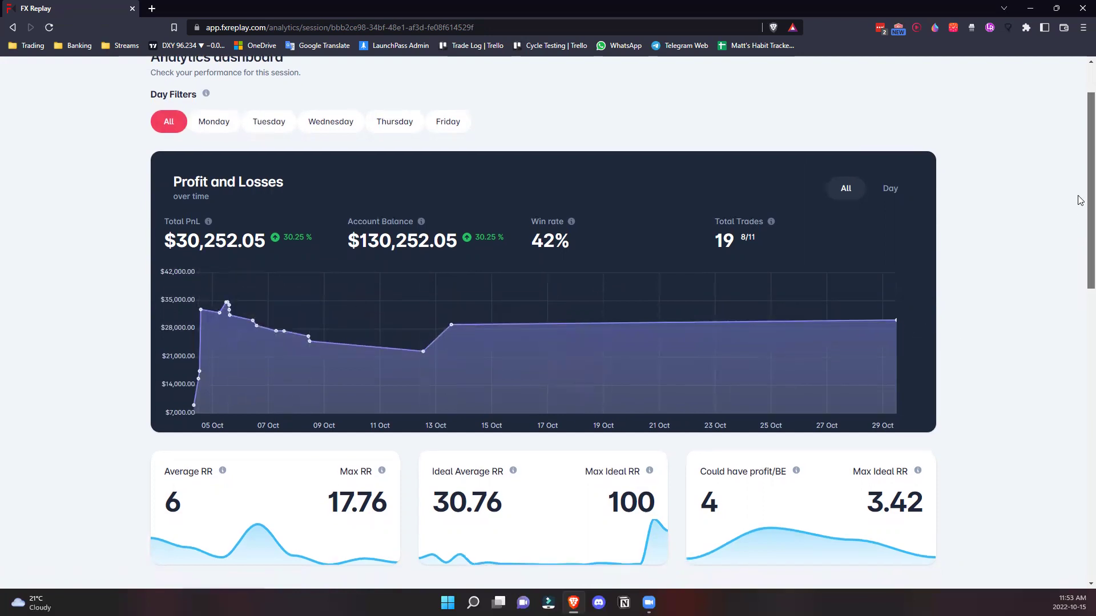
pyautogui.scroll(1, 1080, 184)
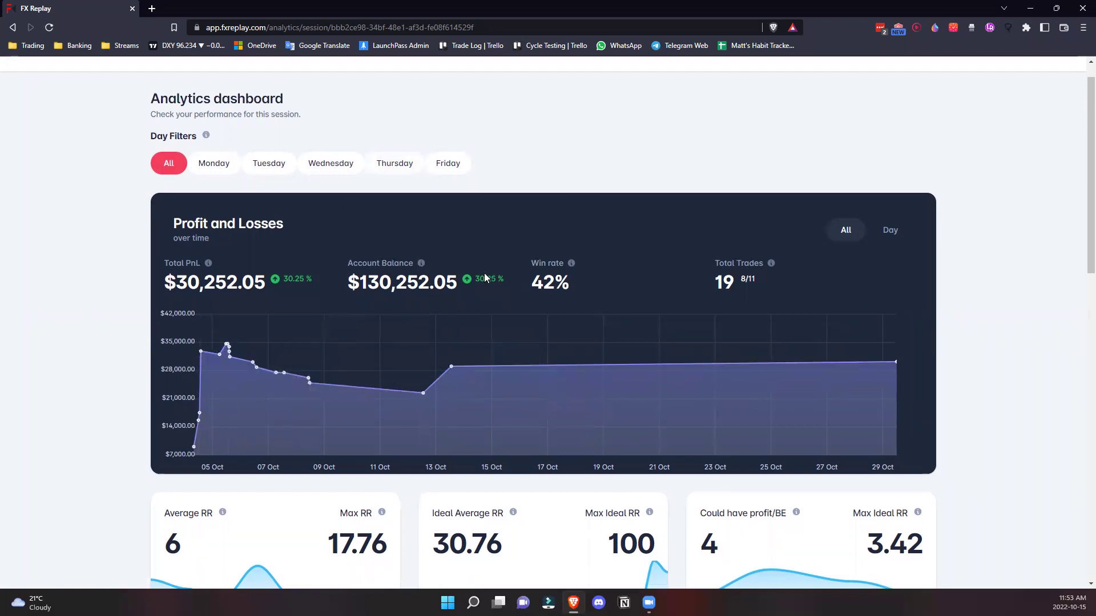
pyautogui.scroll(-4, 617, 278)
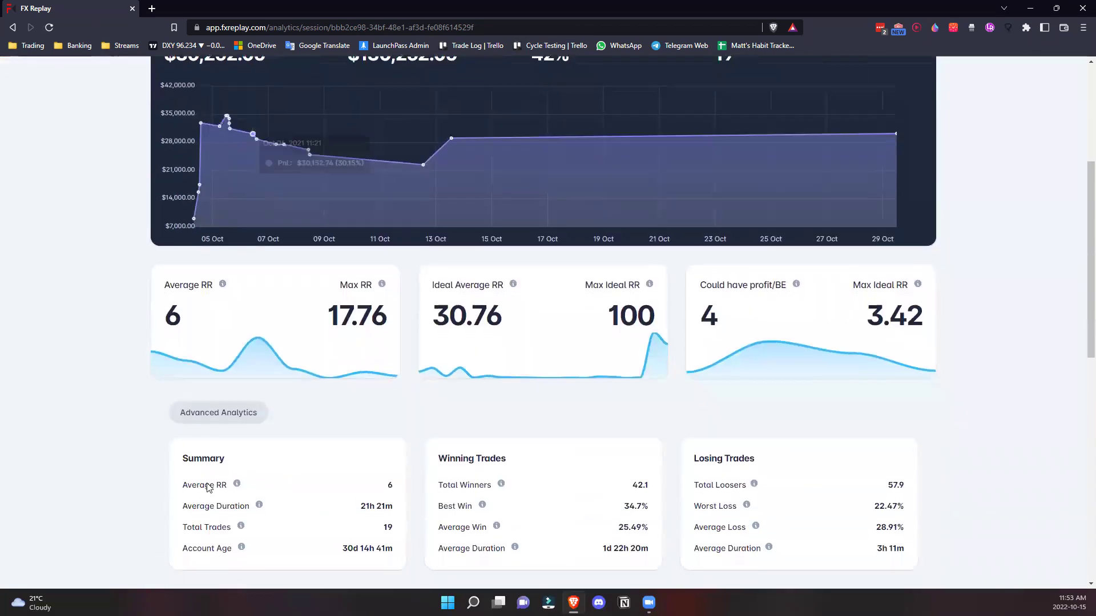
pyautogui.scroll(-1, 1079, 288)
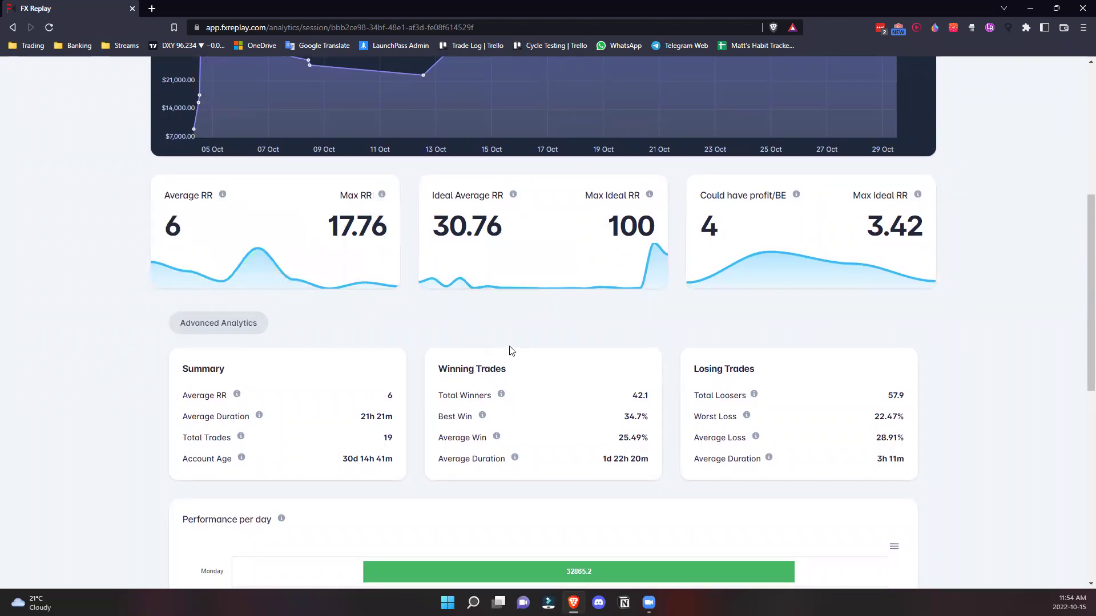
pyautogui.moveTo(514, 199)
pyautogui.moveTo(382, 198)
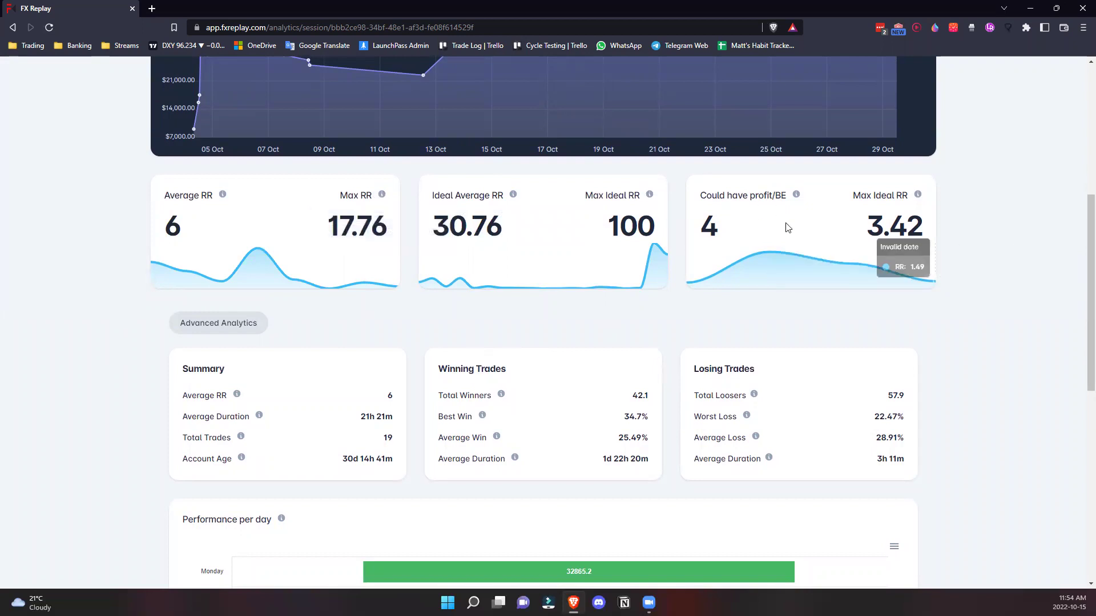
pyautogui.moveTo(797, 200)
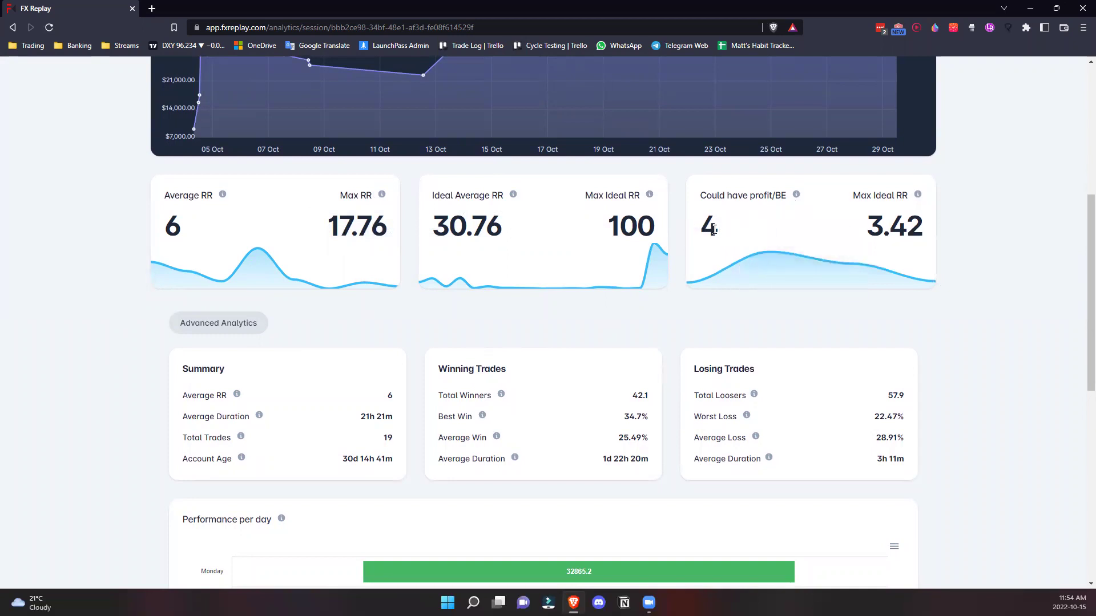
pyautogui.click(759, 213)
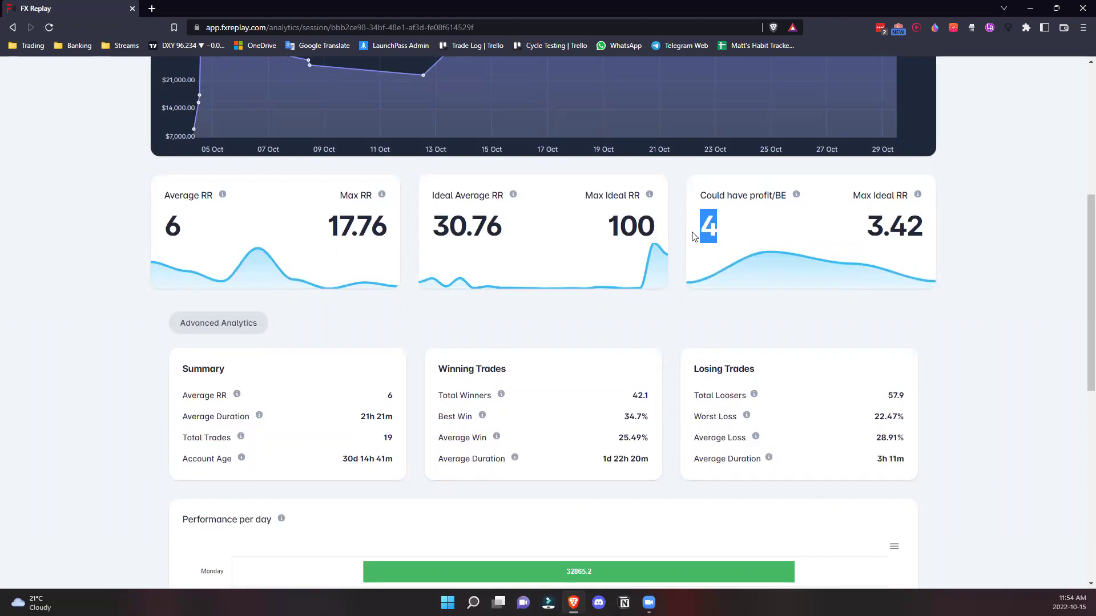
pyautogui.click(810, 306)
pyautogui.scroll(-1, 810, 306)
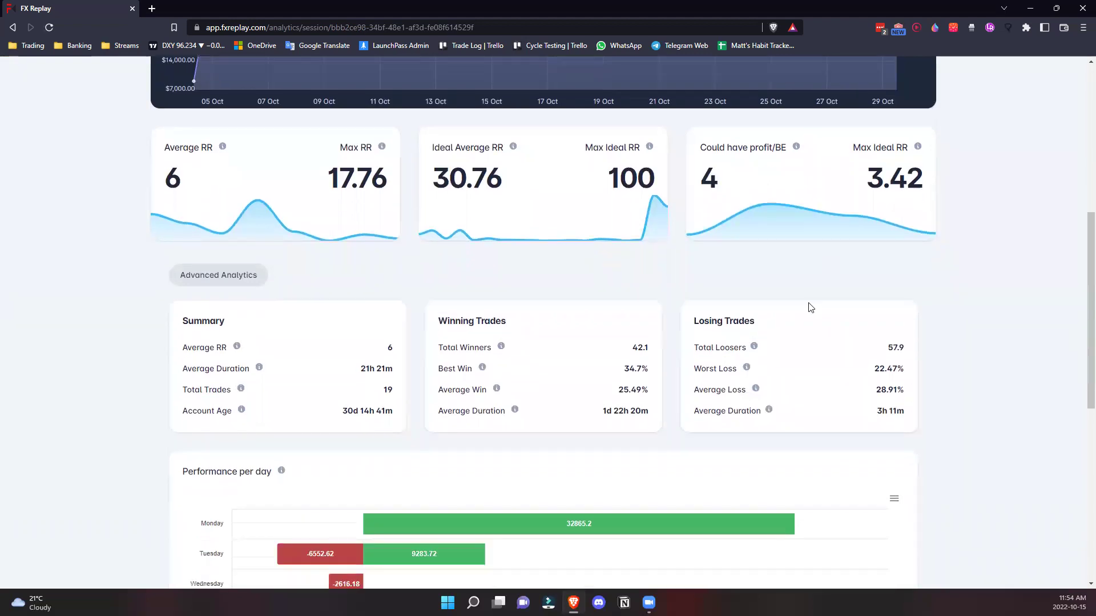
pyautogui.scroll(-1, 432, 380)
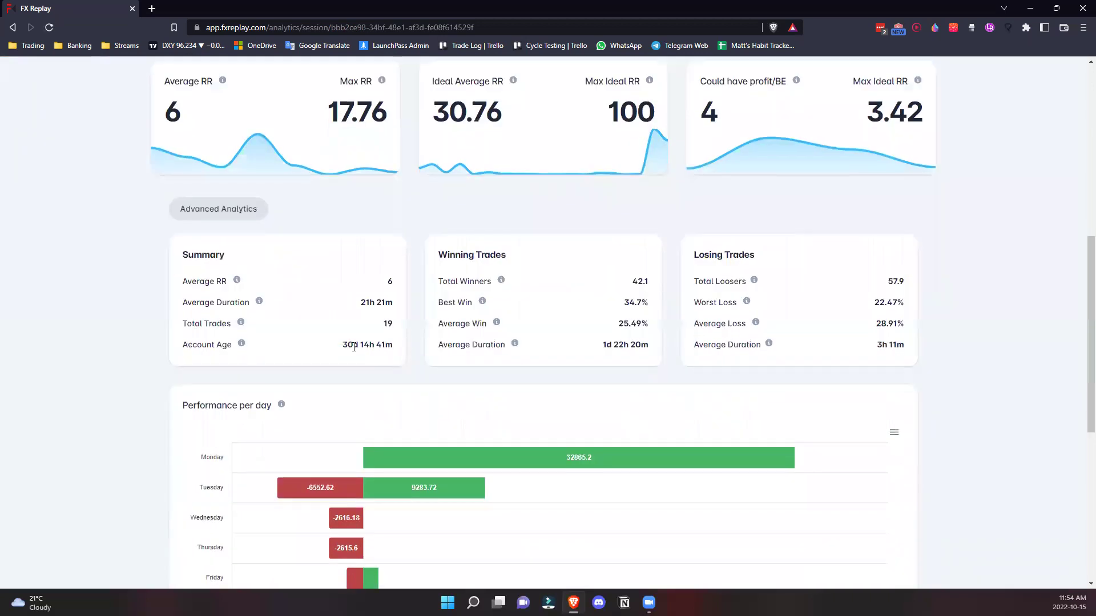
pyautogui.moveTo(341, 345); pyautogui.dragTo(393, 345)
pyautogui.click(371, 376)
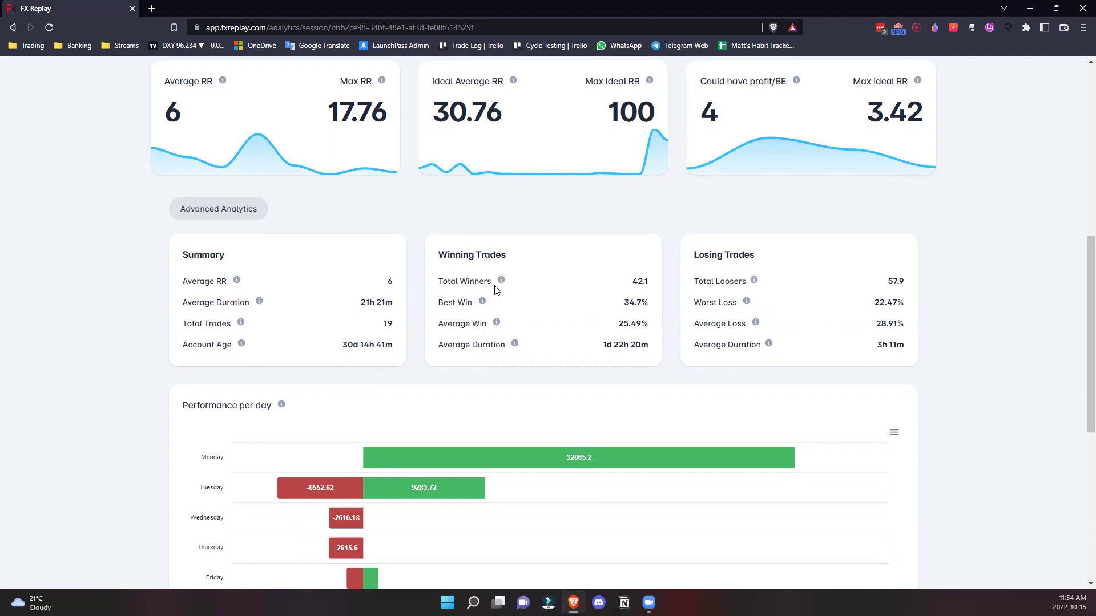
pyautogui.scroll(-2, 460, 247)
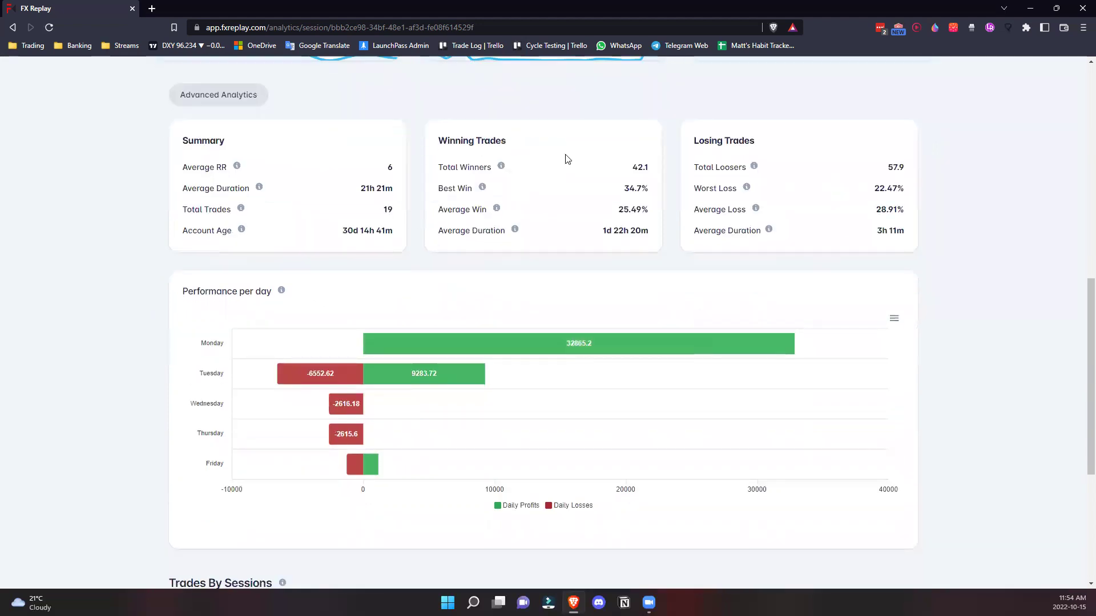
pyautogui.scroll(-3, 567, 159)
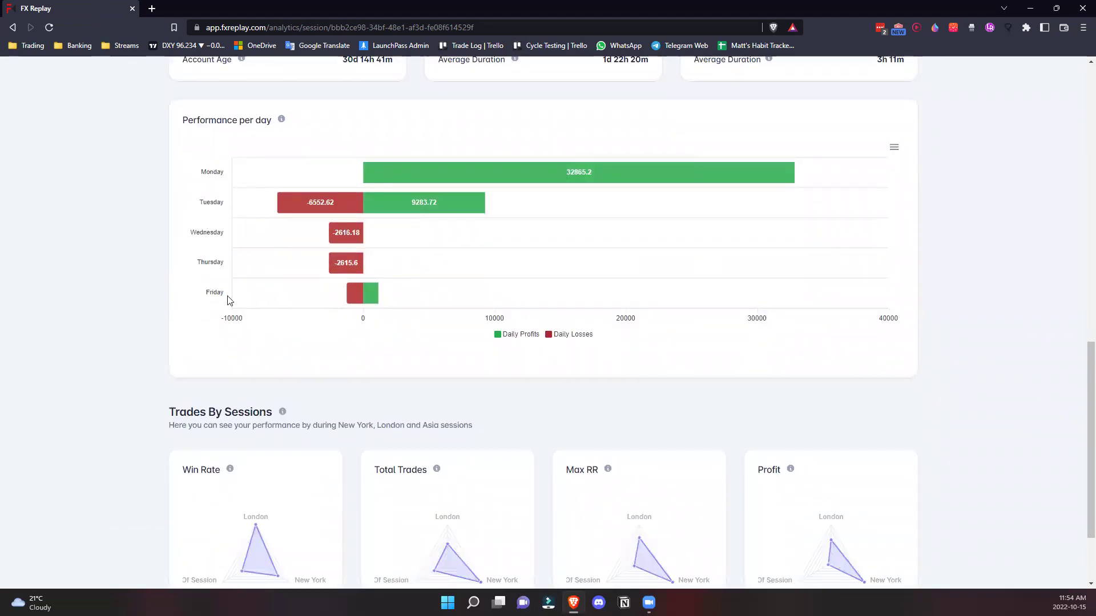
pyautogui.scroll(1, 227, 300)
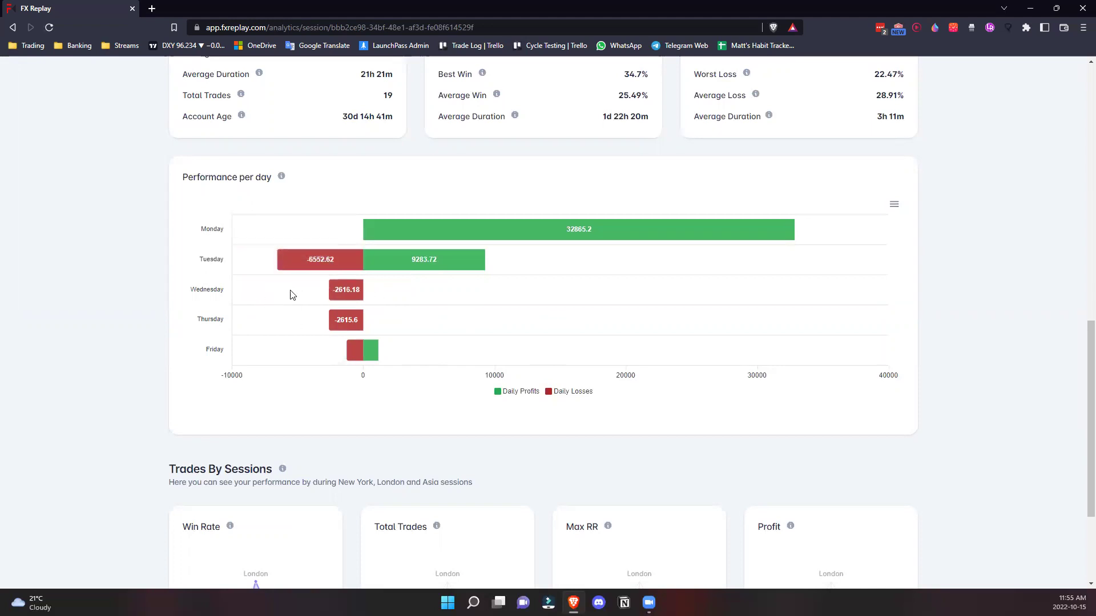
pyautogui.moveTo(359, 295)
pyautogui.scroll(-2, 653, 220)
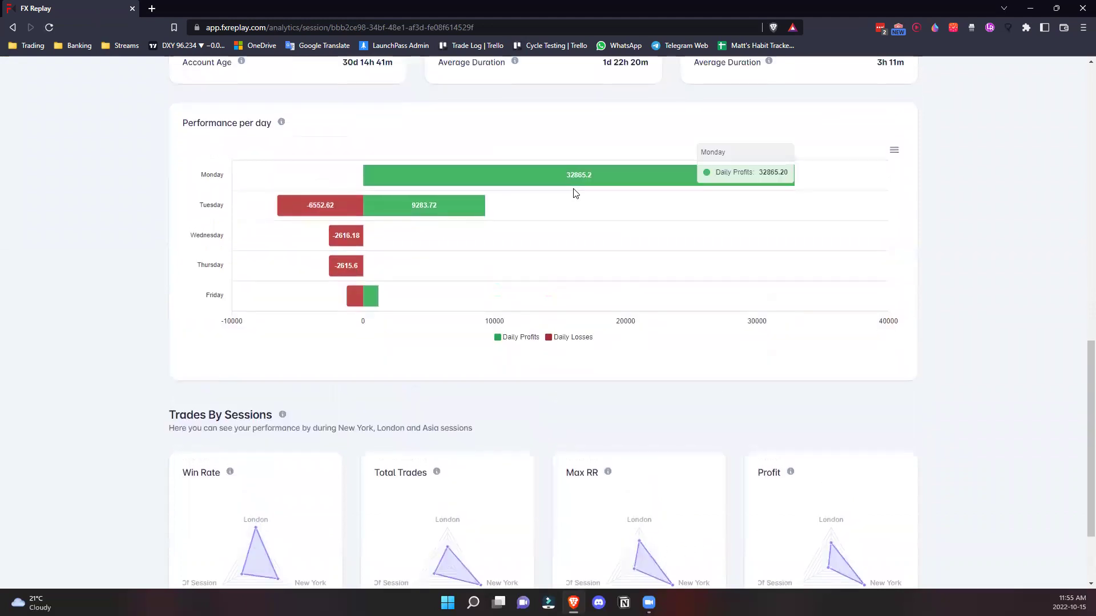
pyautogui.scroll(-2, 576, 197)
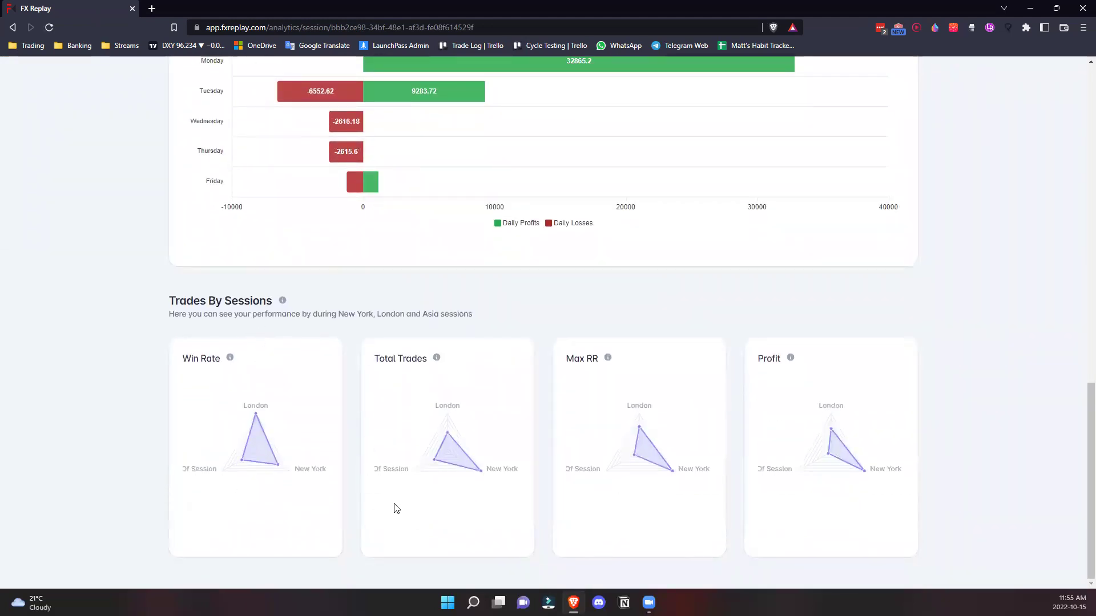
pyautogui.moveTo(256, 415)
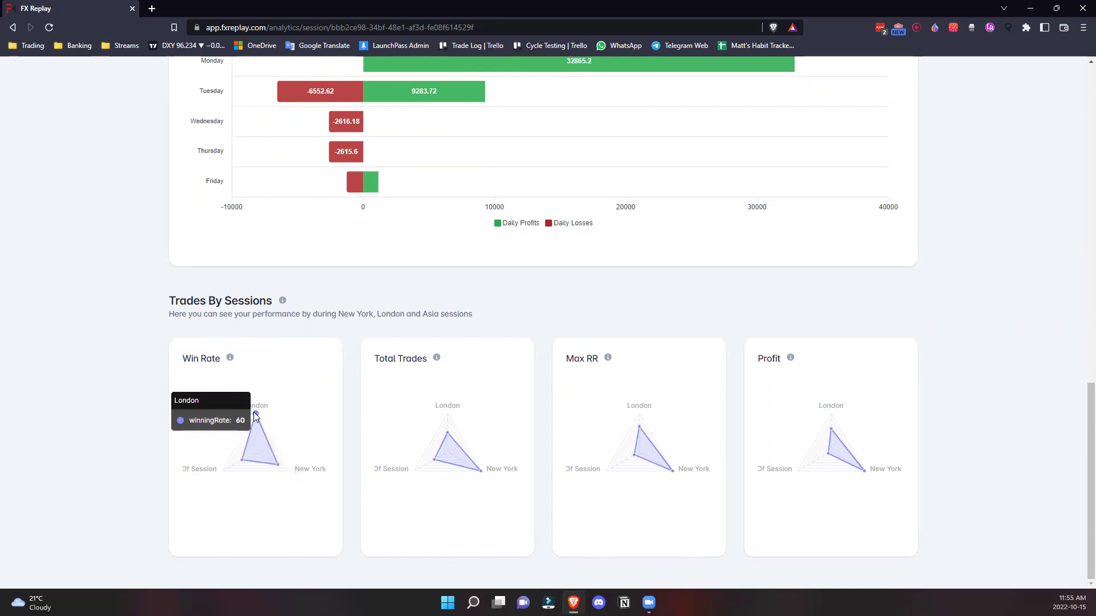
pyautogui.moveTo(277, 464)
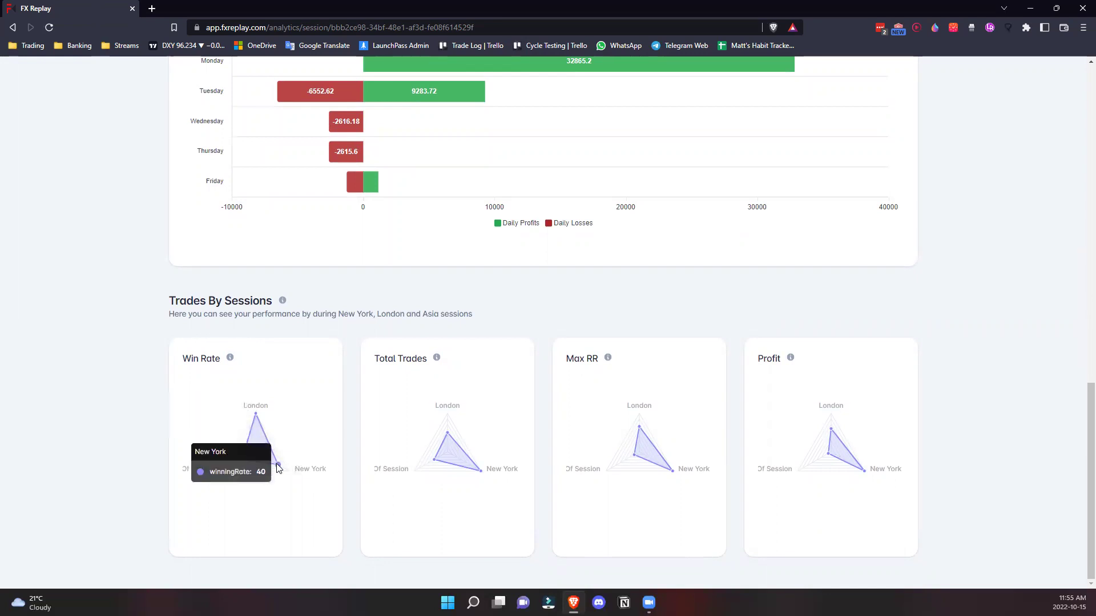
pyautogui.moveTo(243, 461)
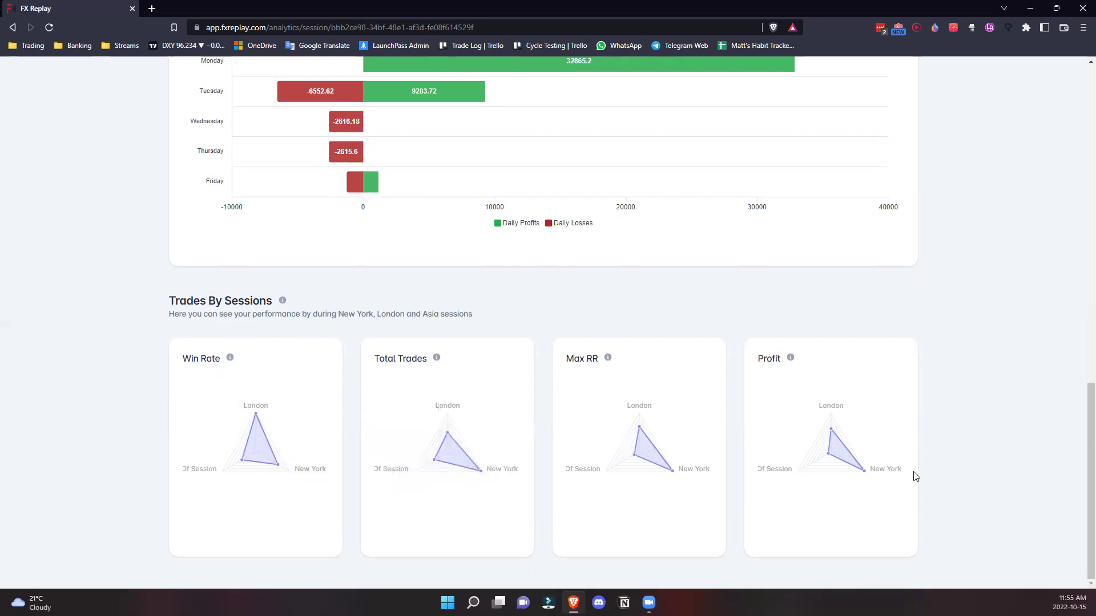
pyautogui.moveTo(831, 453)
pyautogui.scroll(7, 886, 463)
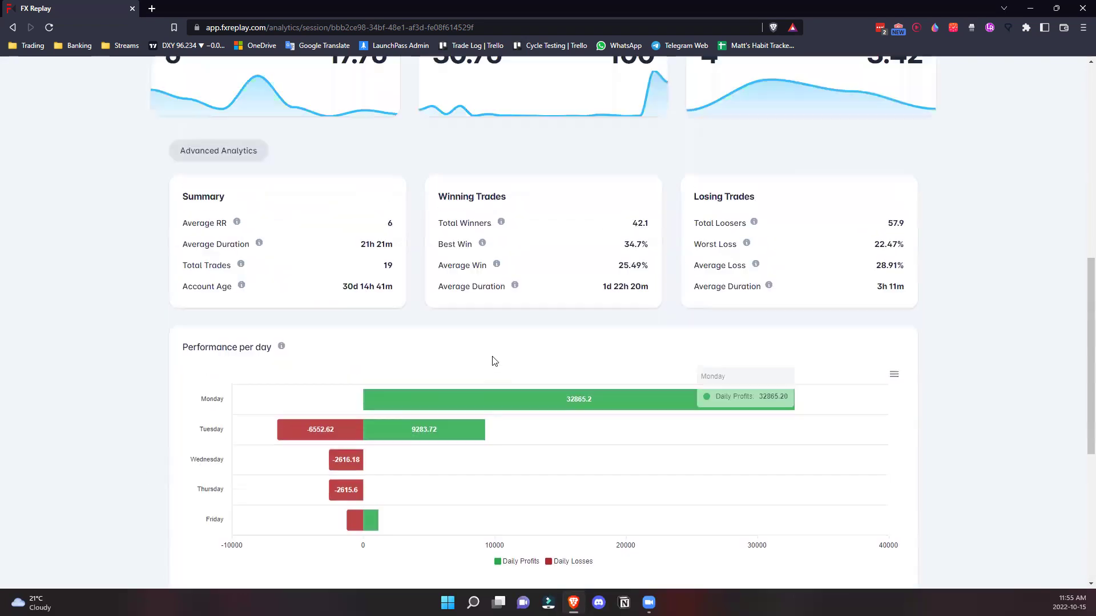
pyautogui.scroll(8, 761, 426)
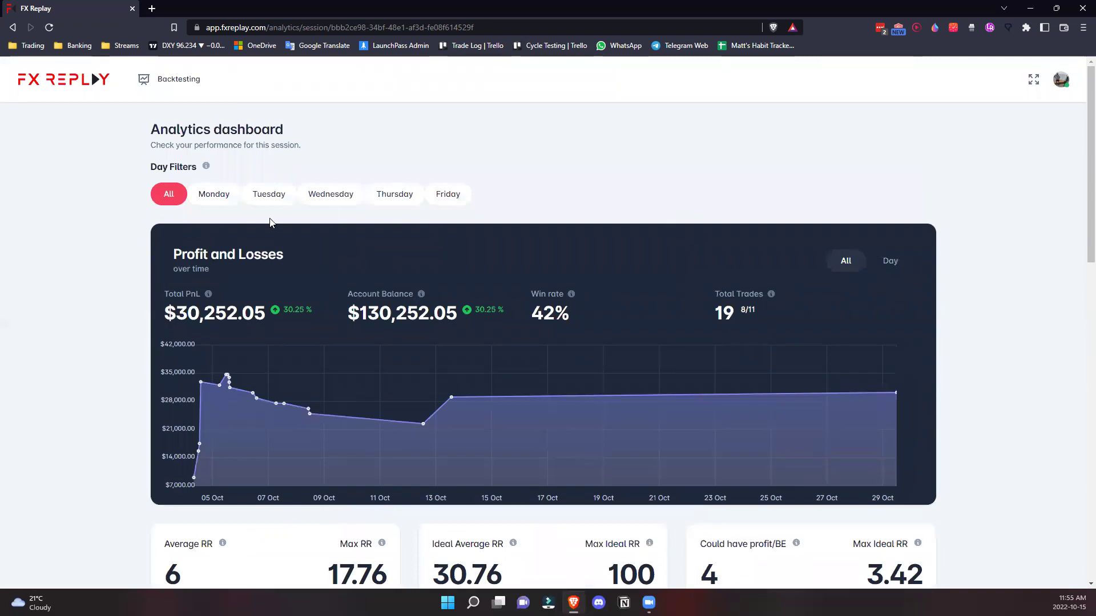
pyautogui.click(223, 200)
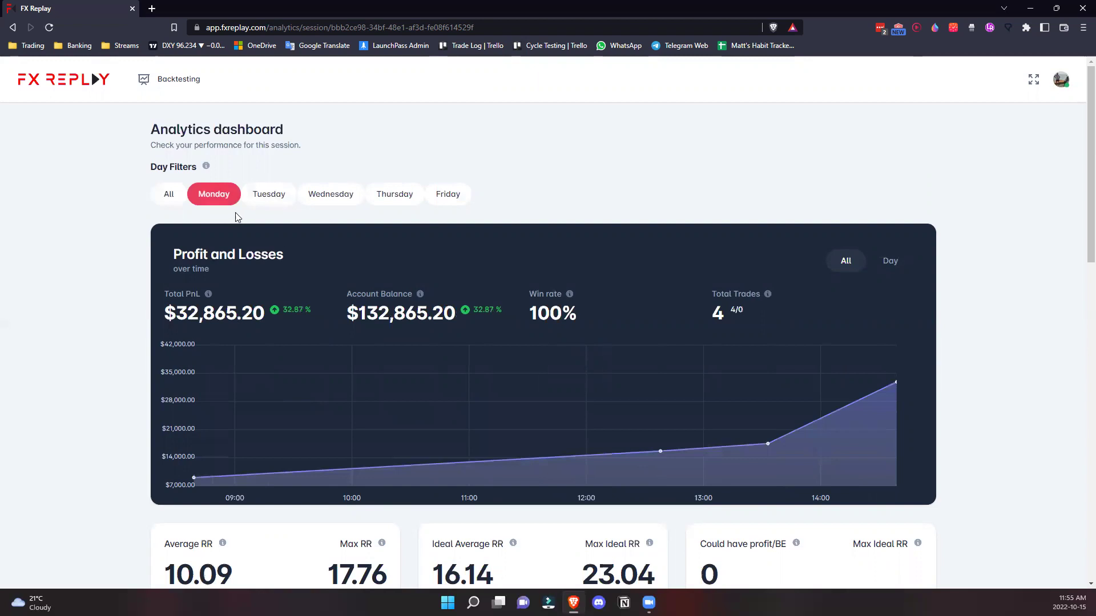
pyautogui.scroll(-3, 351, 173)
pyautogui.scroll(2, 284, 306)
pyautogui.scroll(-2, 301, 378)
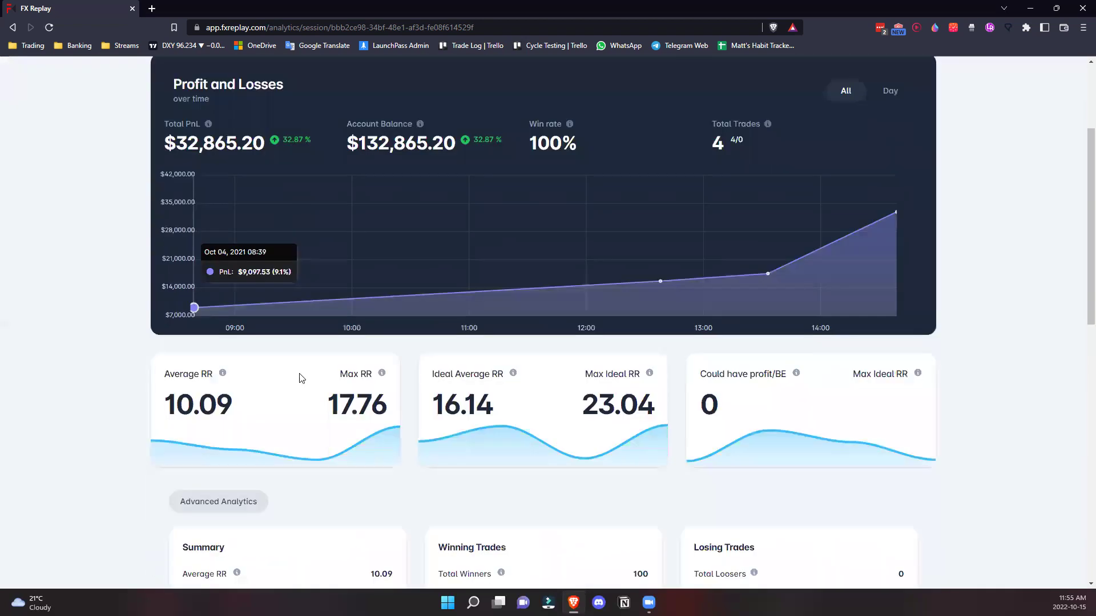
pyautogui.scroll(-7, 301, 378)
pyautogui.scroll(5, 294, 362)
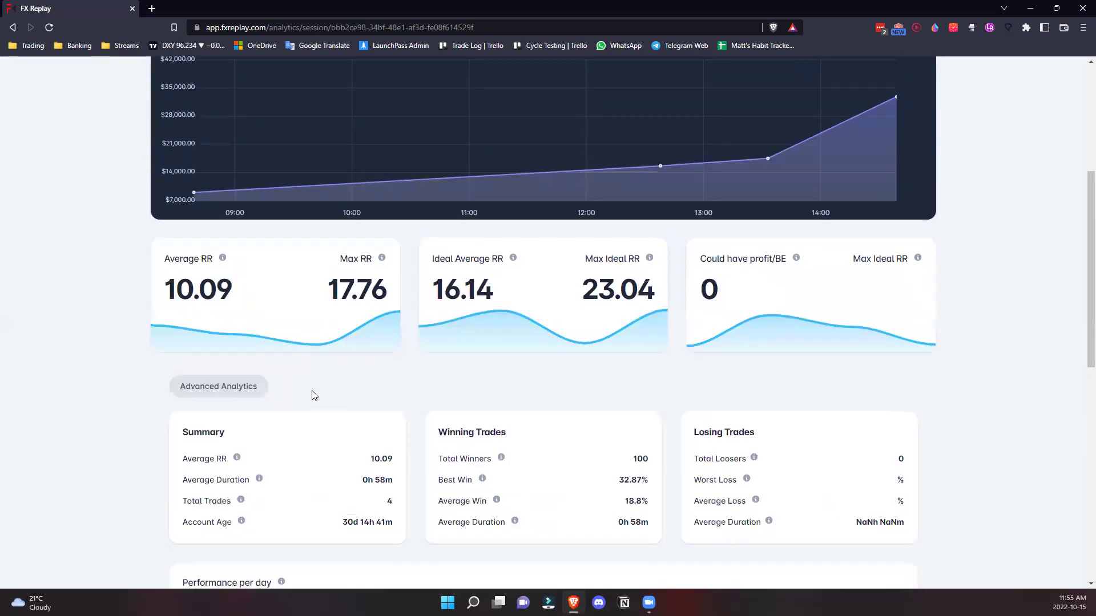
pyautogui.scroll(4, 232, 446)
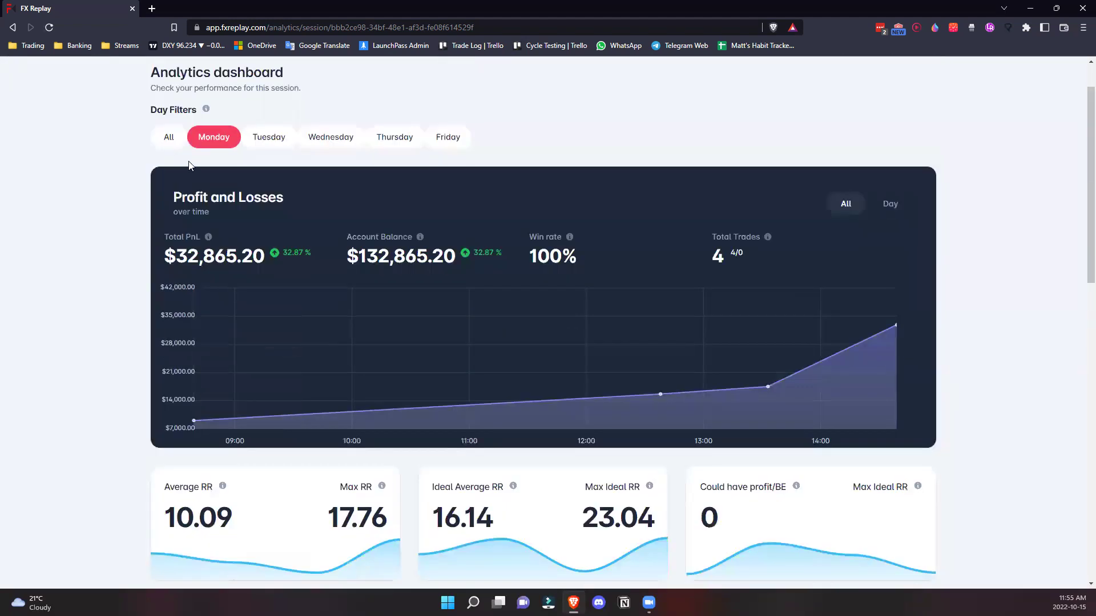
pyautogui.click(286, 146)
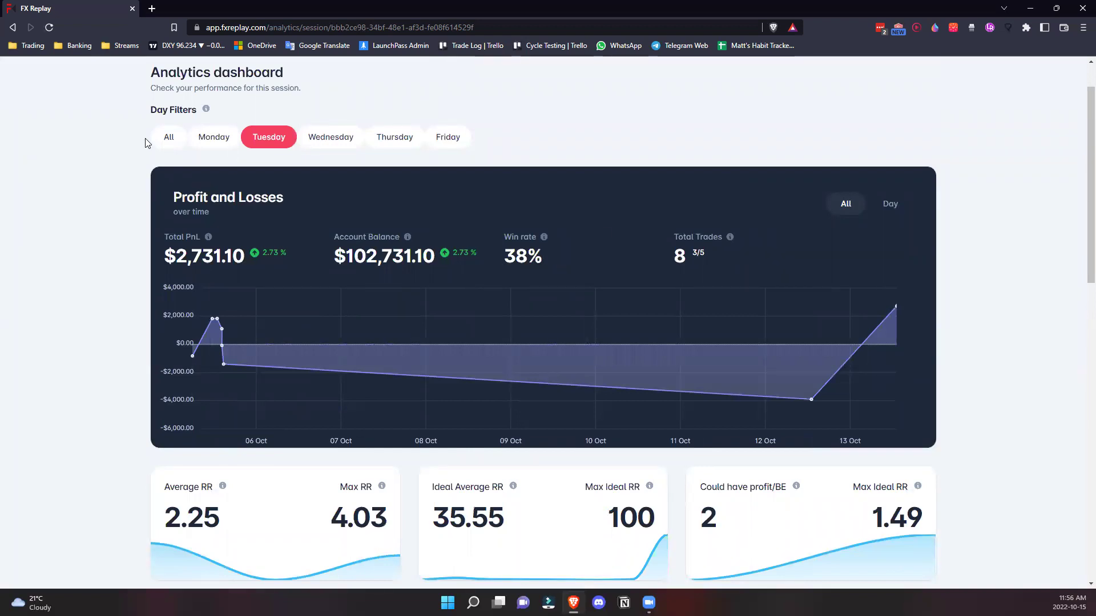
pyautogui.click(214, 138)
pyautogui.click(288, 140)
pyautogui.click(348, 147)
pyautogui.click(416, 142)
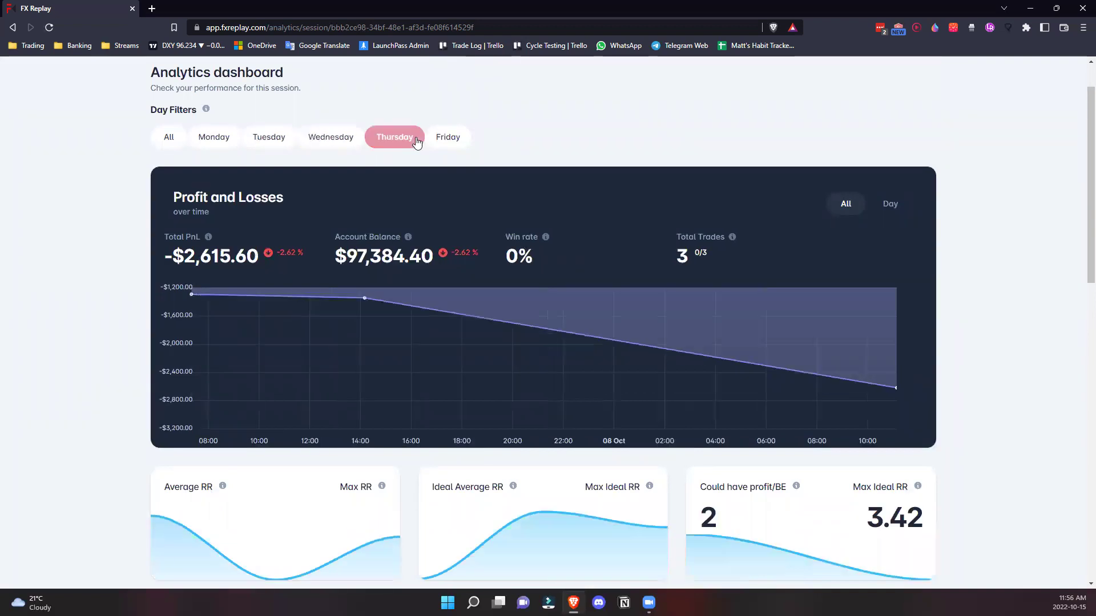
pyautogui.click(441, 141)
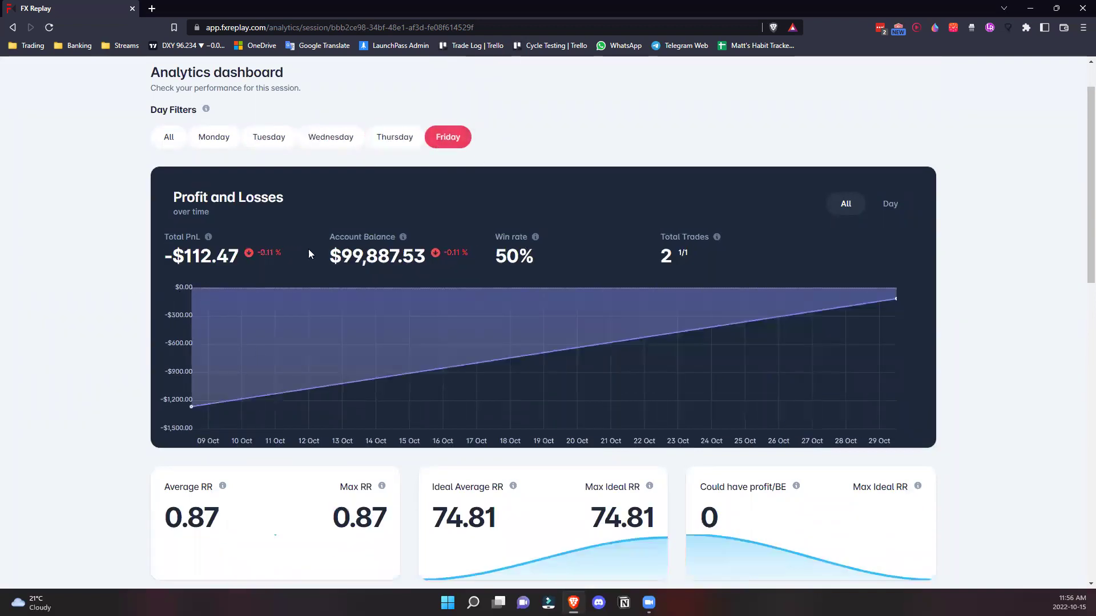
pyautogui.click(394, 142)
pyautogui.click(319, 140)
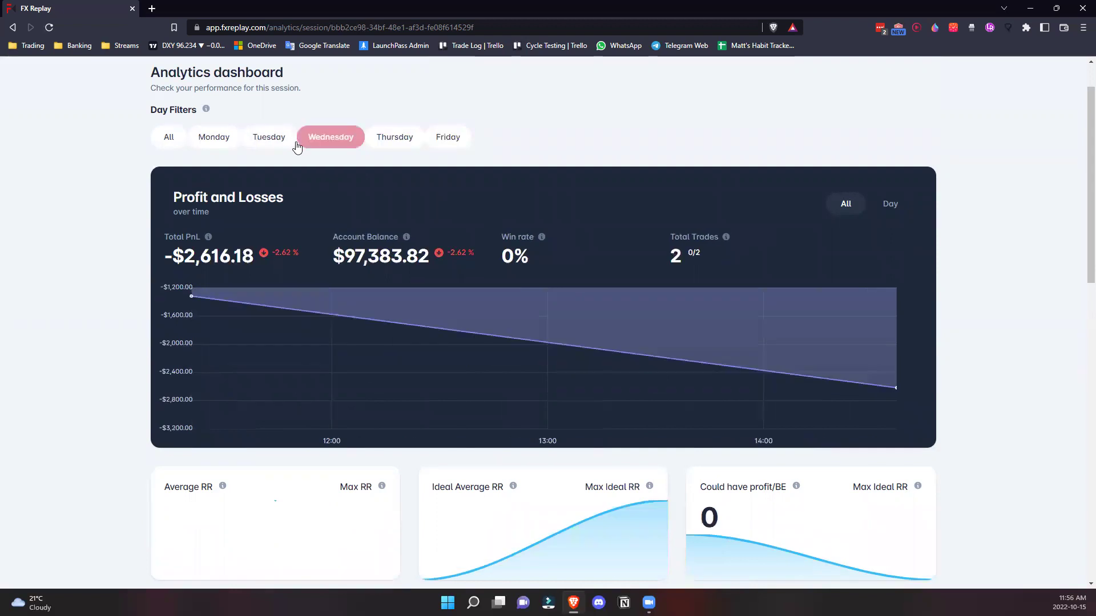
pyautogui.click(274, 141)
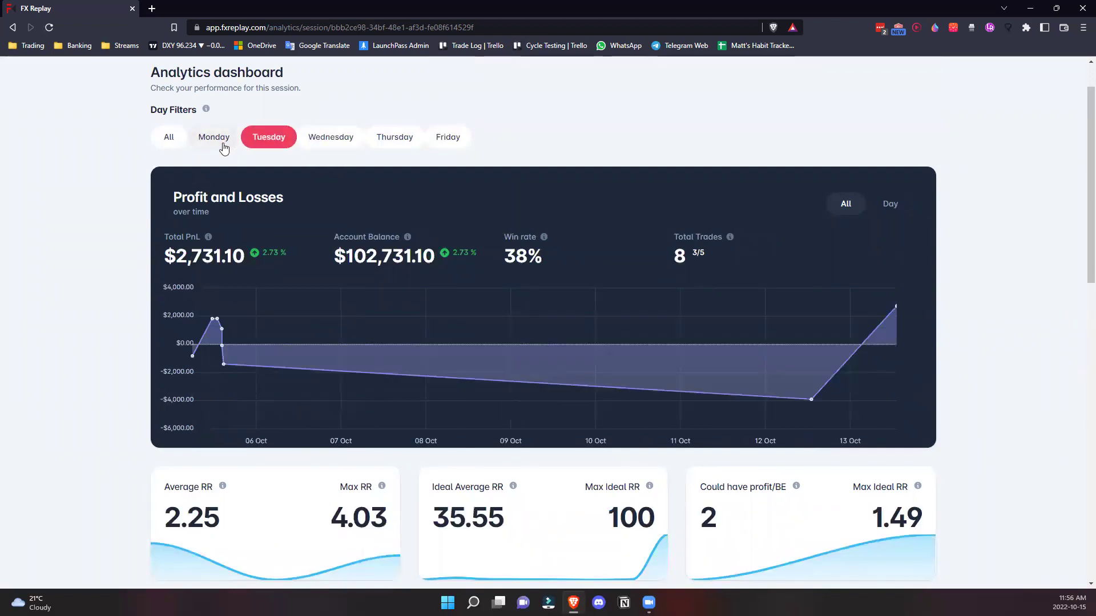
pyautogui.click(222, 147)
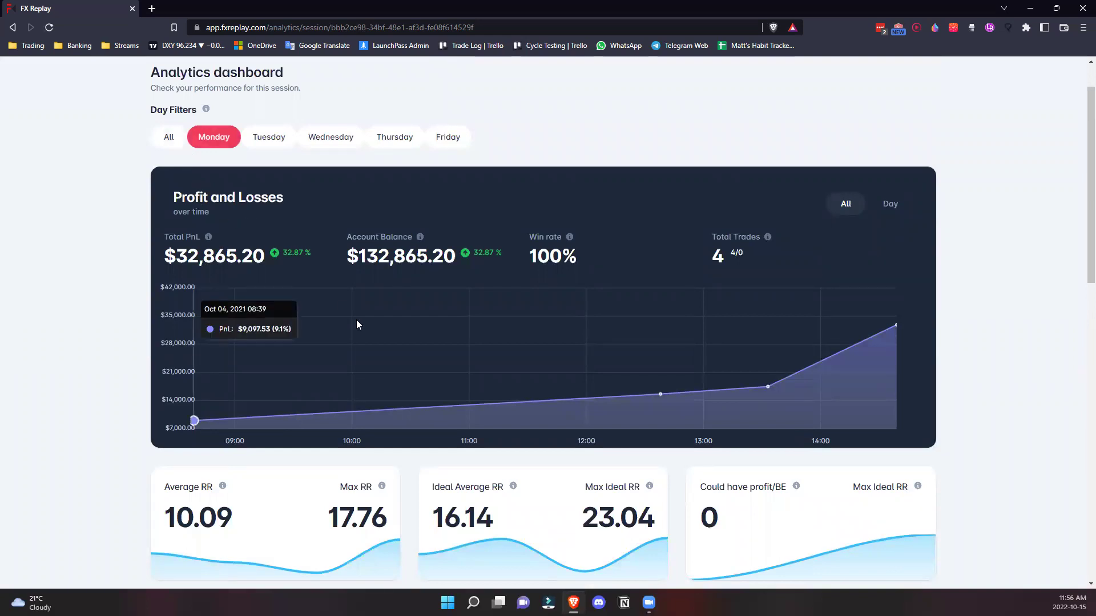
# Reset the analytics filter to all days, showing $30,252.05 PnL, 42% win rate and 19 trades
pyautogui.click(169, 137)
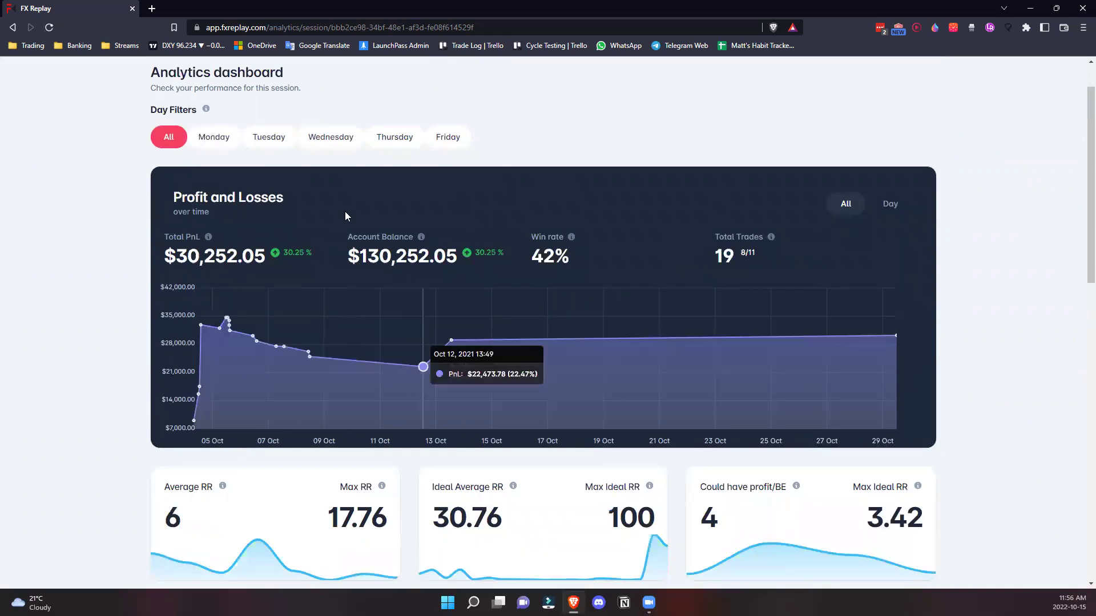
pyautogui.scroll(-2, 641, 305)
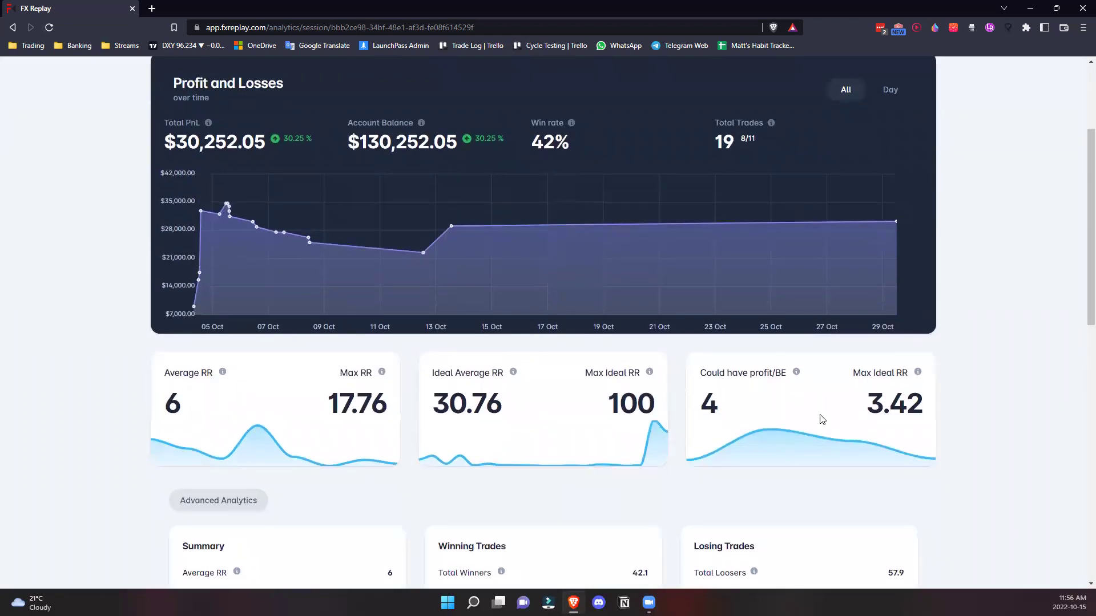
pyautogui.scroll(1, 448, 285)
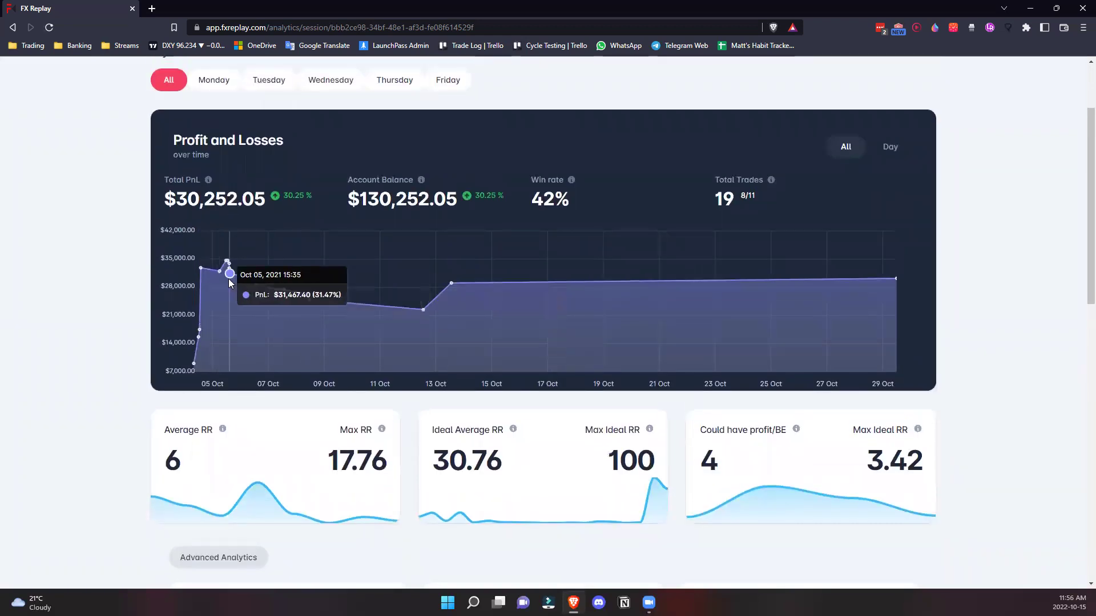
pyautogui.scroll(2, 264, 176)
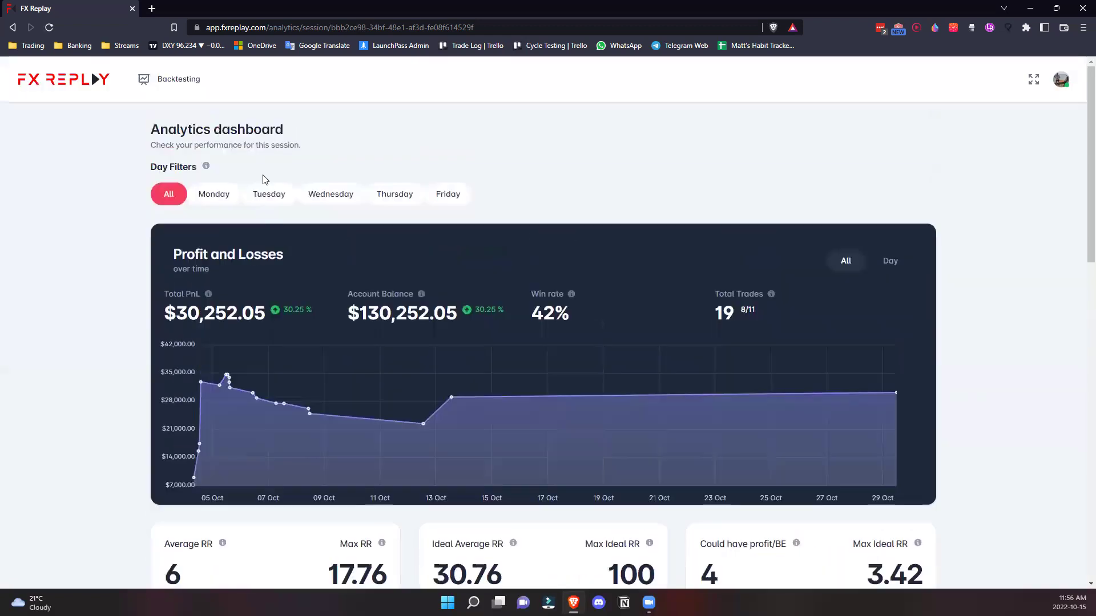
# Go to the Backtesting Dashboard listing the $100,000 XAUUSD Intraday Cycles session and both strategies
pyautogui.click(168, 92)
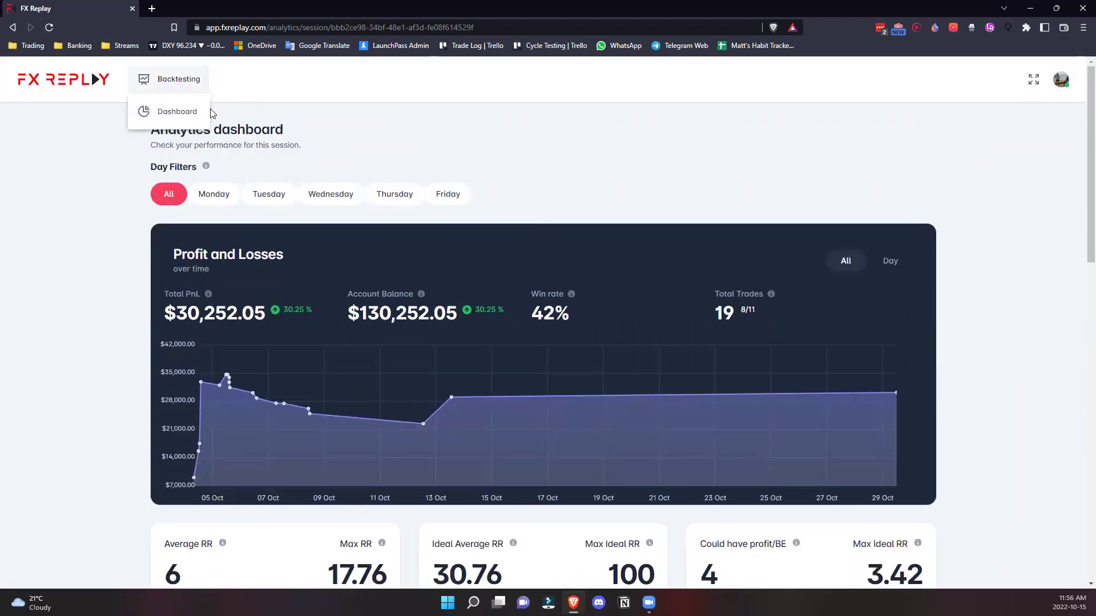
pyautogui.click(176, 106)
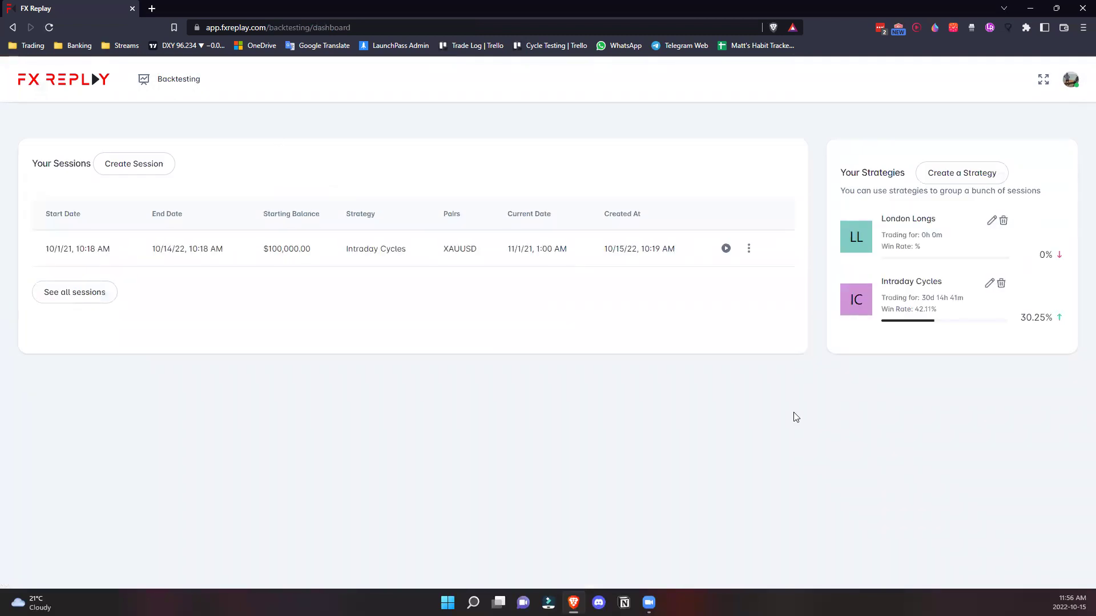